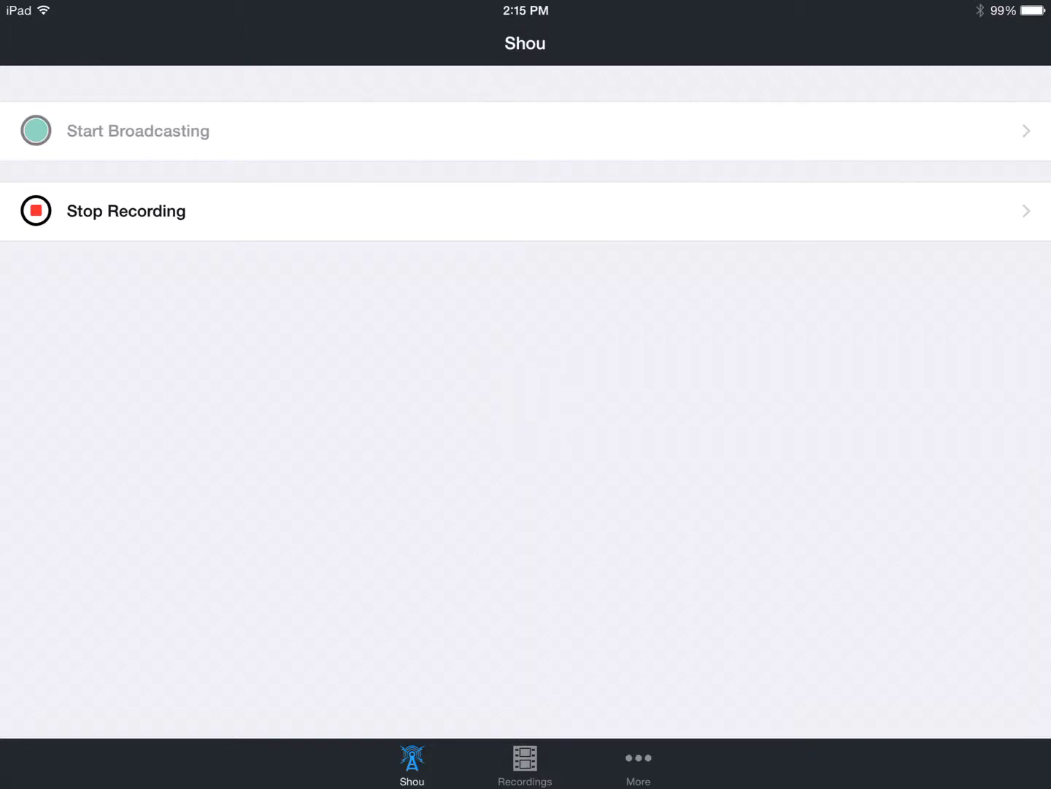
Step: Leave Shou recording, briefly enter and exit icon jiggle mode, and swipe between home pages
key("Home")
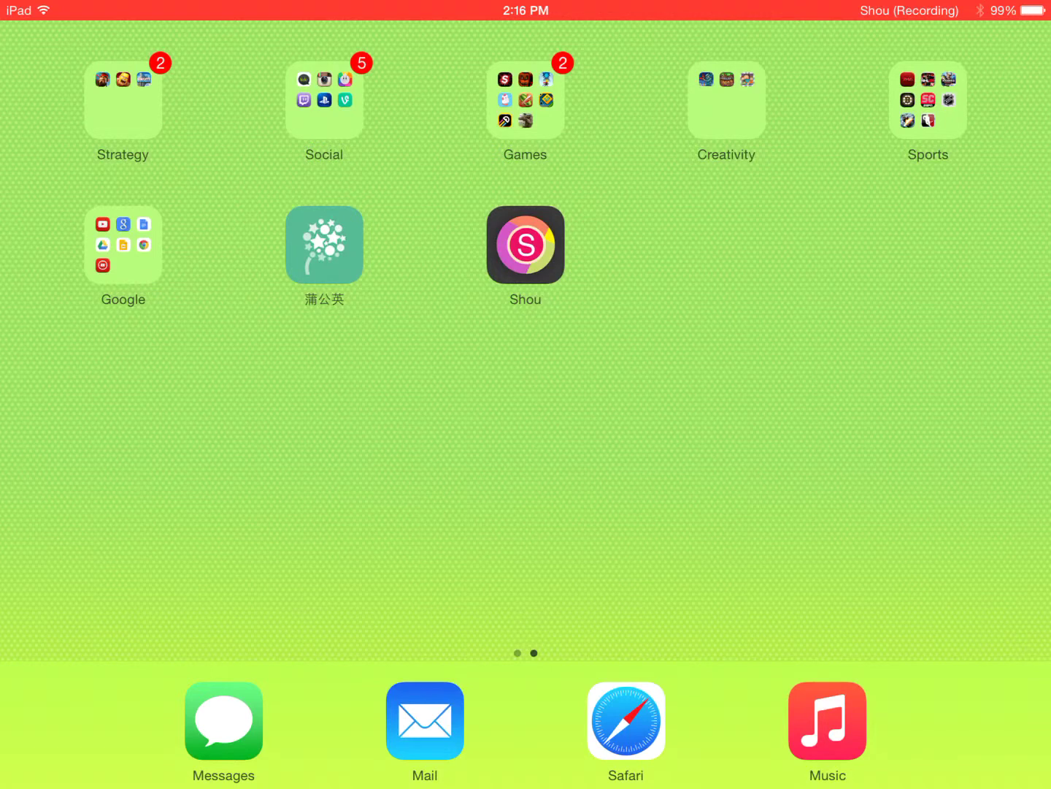
left_click_drag(527, 244, 526, 244)
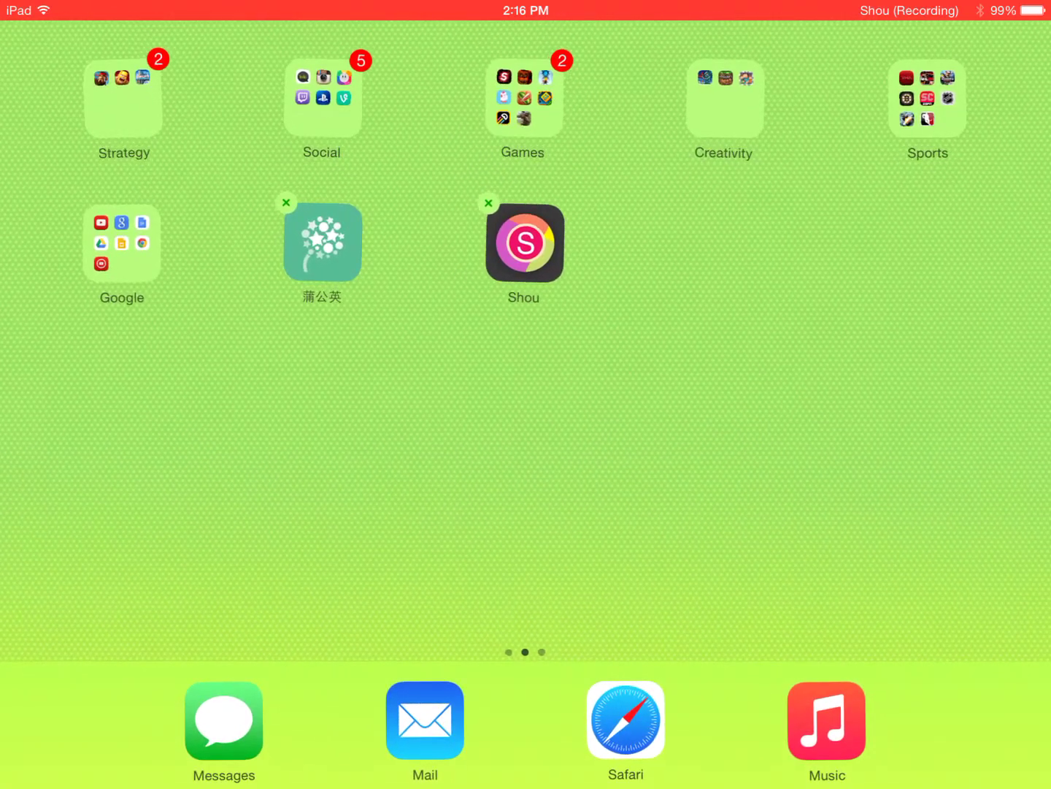
key("Home")
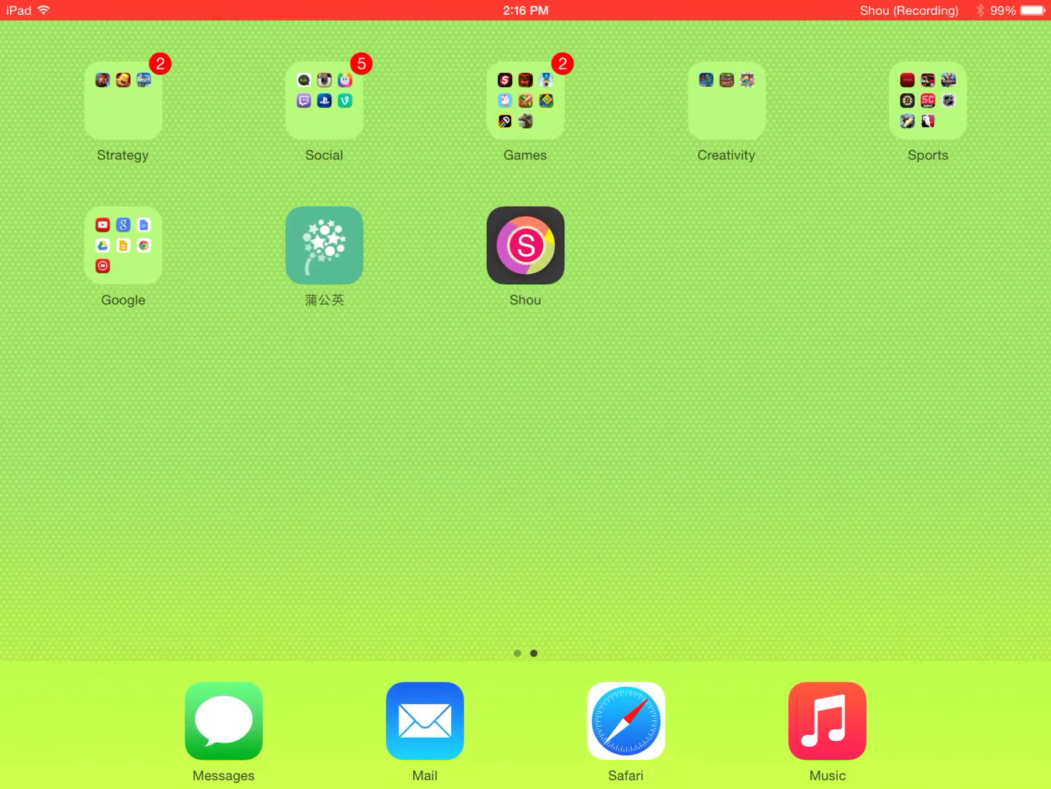
left_click_drag(328, 494, 619, 493)
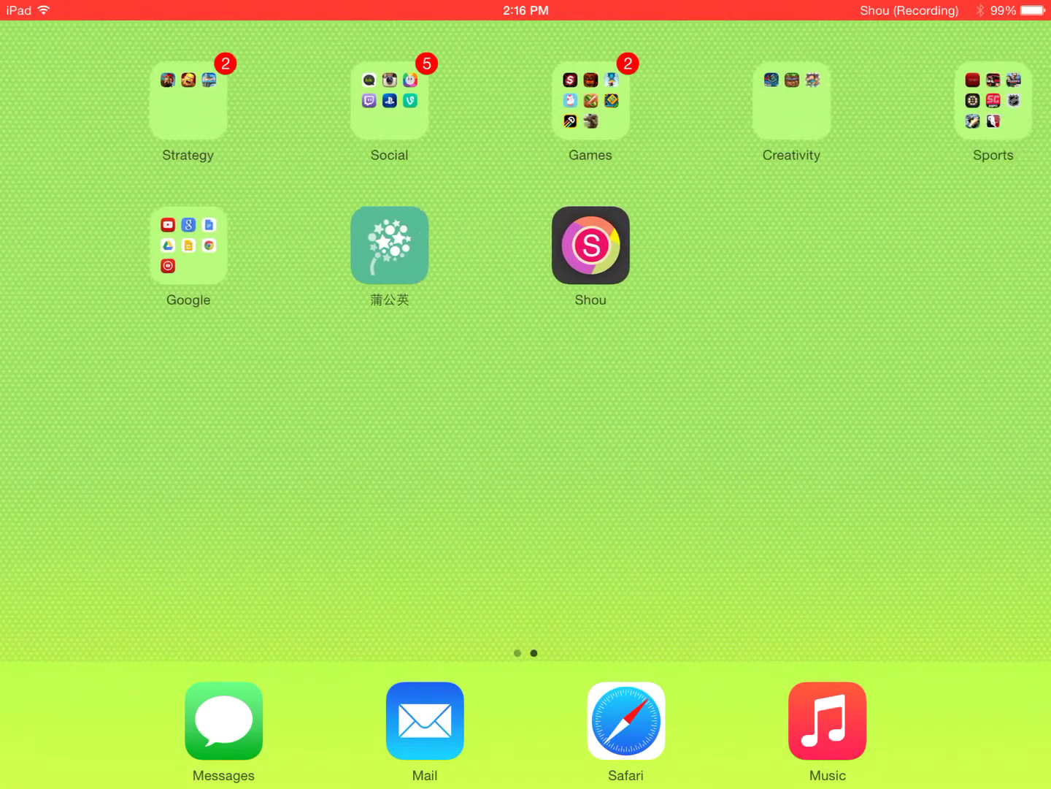
left_click_drag(328, 493, 739, 493)
Step: Go to pgyer.com in Safari and install the iOS 蒲公英 mobile client
left_click(626, 721)
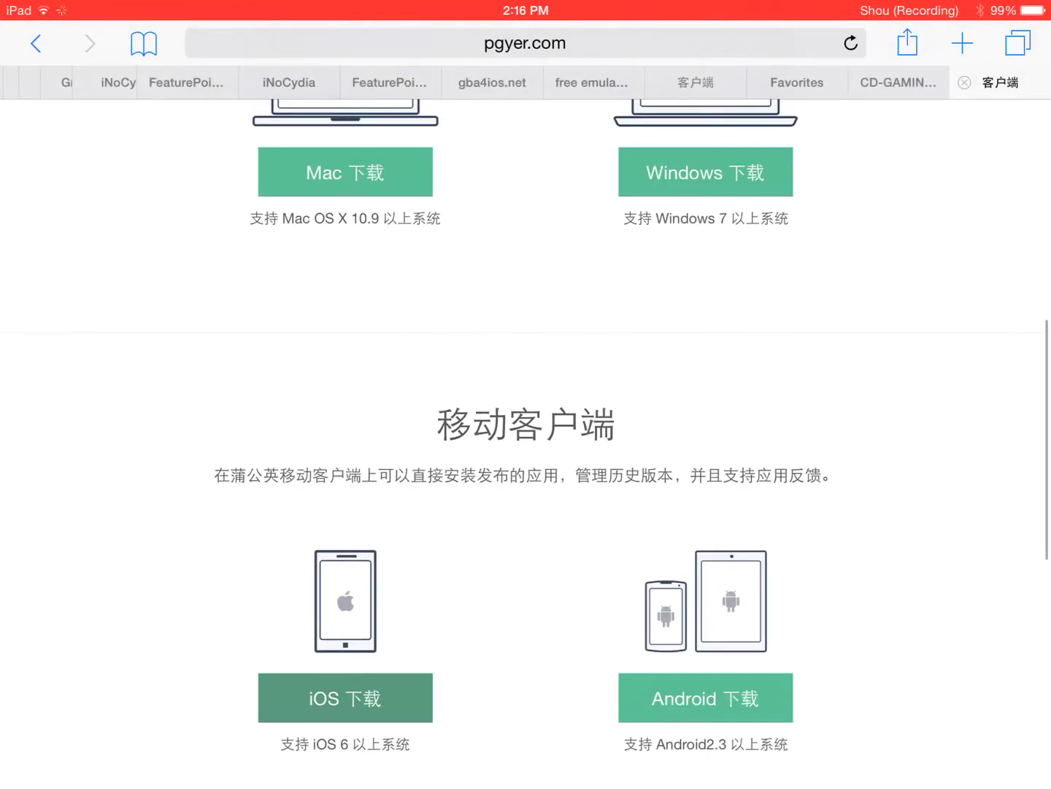
left_click(526, 40)
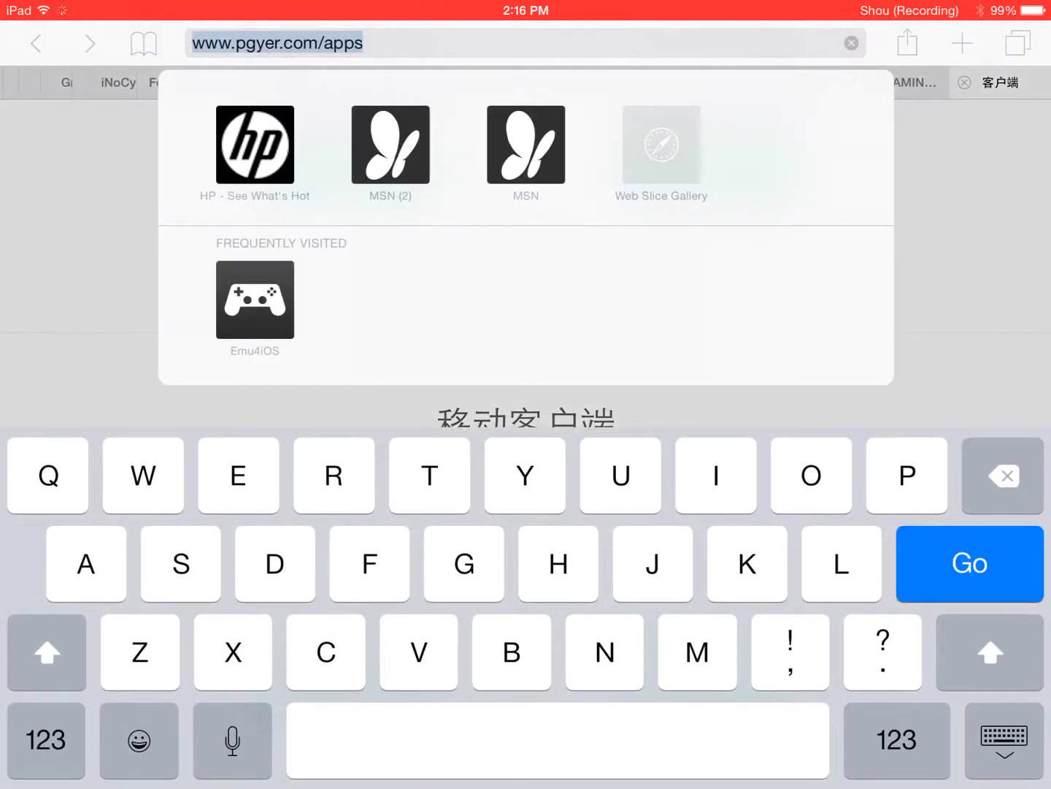
left_click(853, 43)
type("pg")
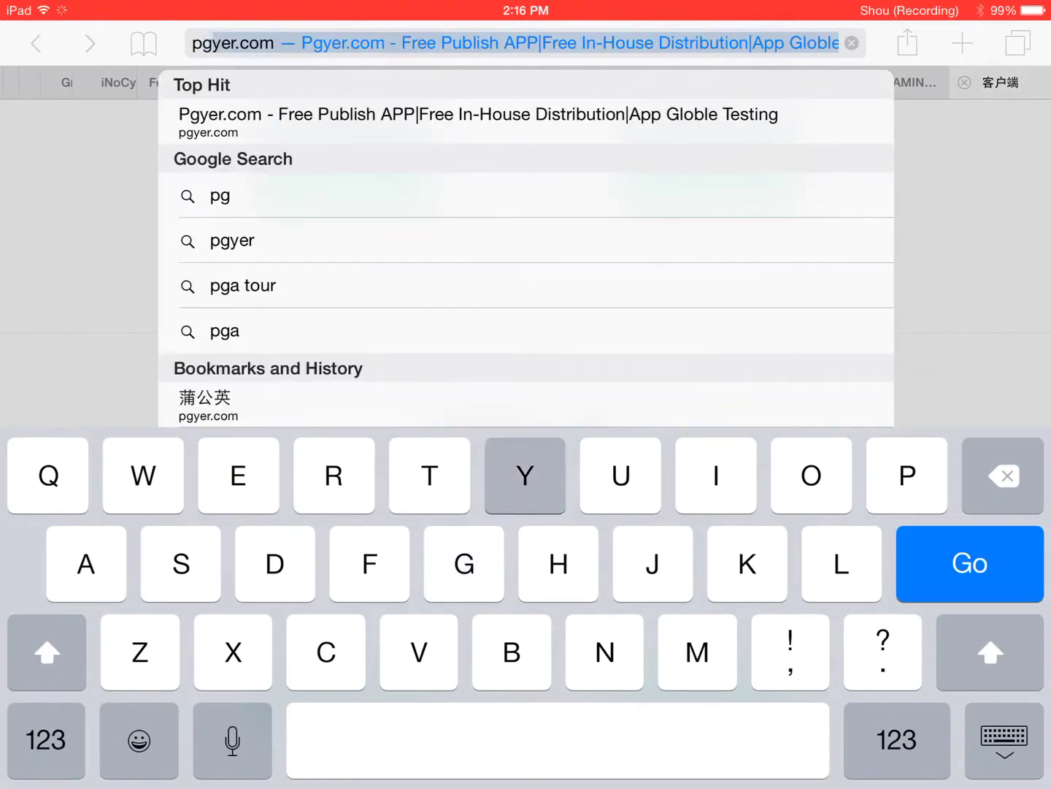
type("yer")
left_click(45, 739)
type(".")
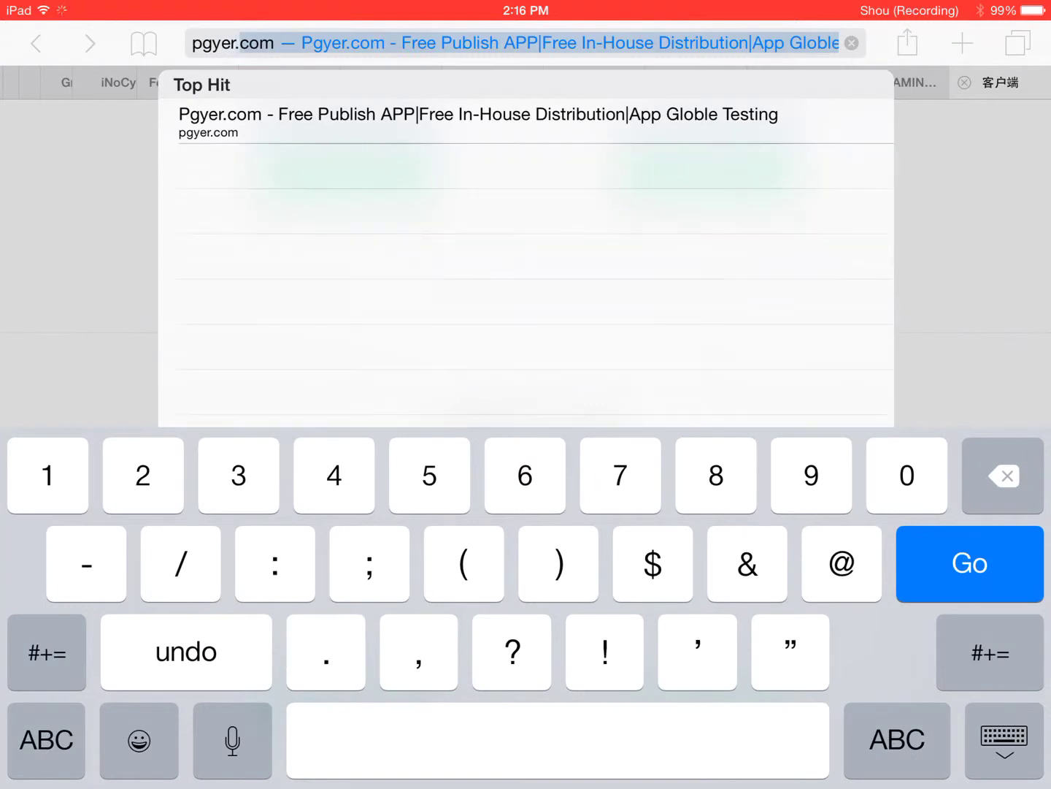
type("com")
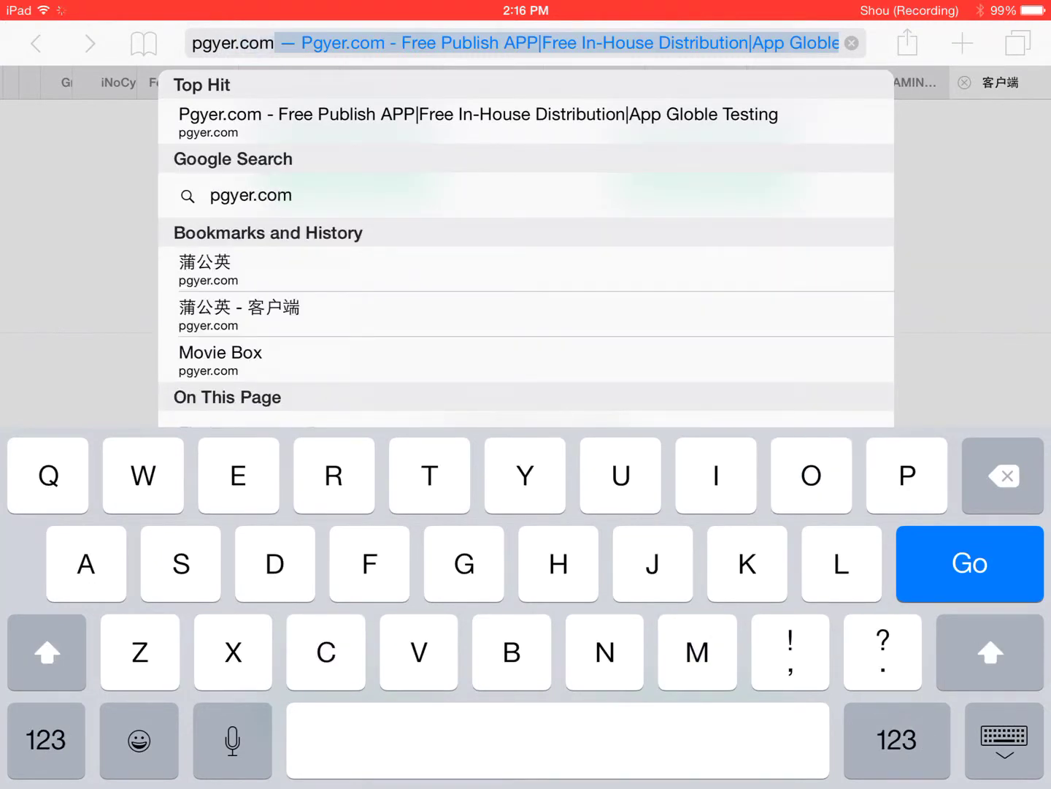
key("Return")
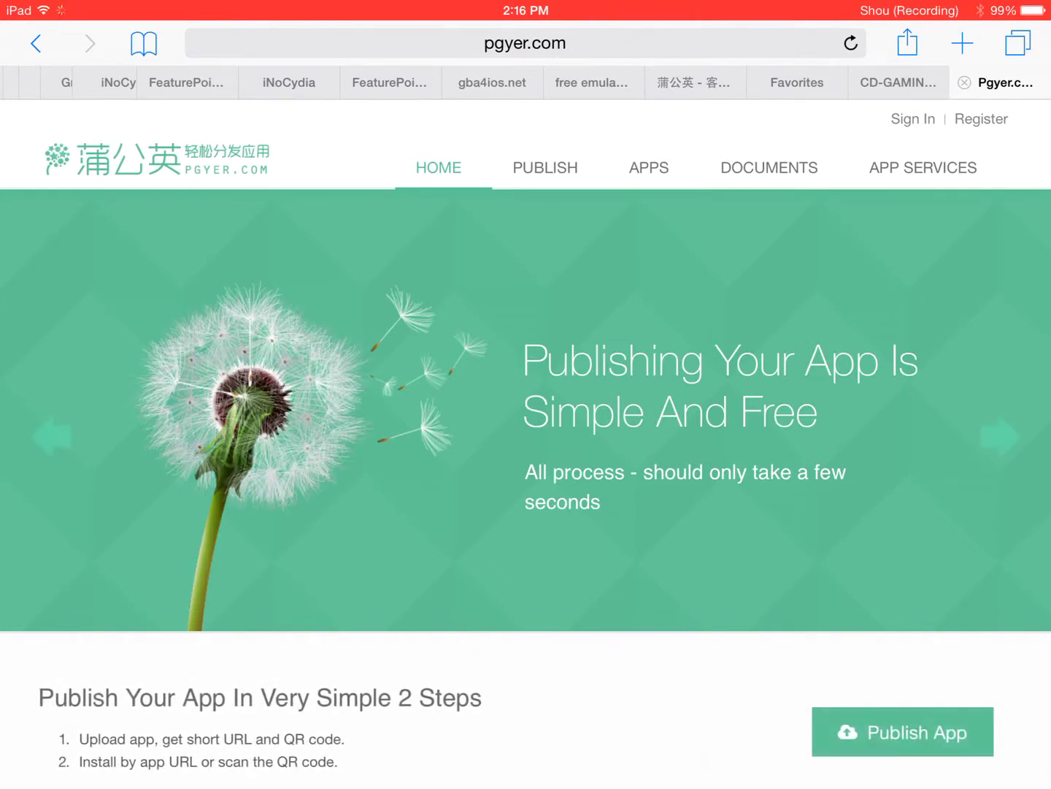
scroll(526, 411, "down", 10)
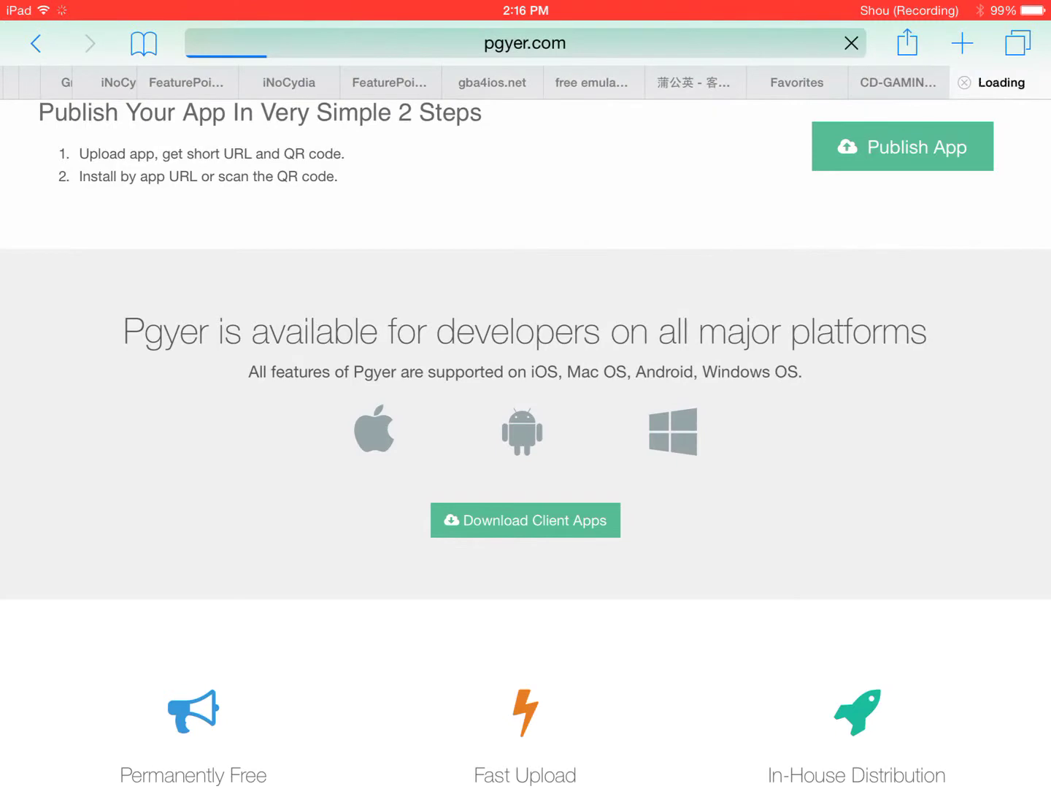
scroll(526, 411, "down", 10)
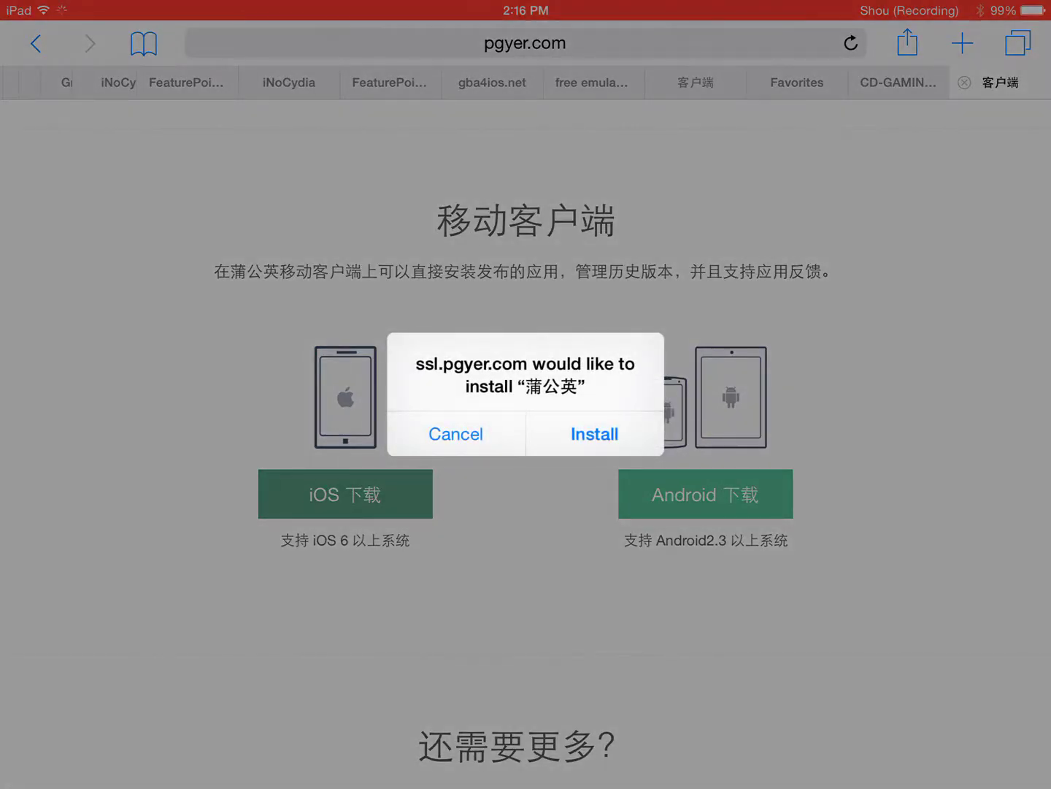
left_click(595, 434)
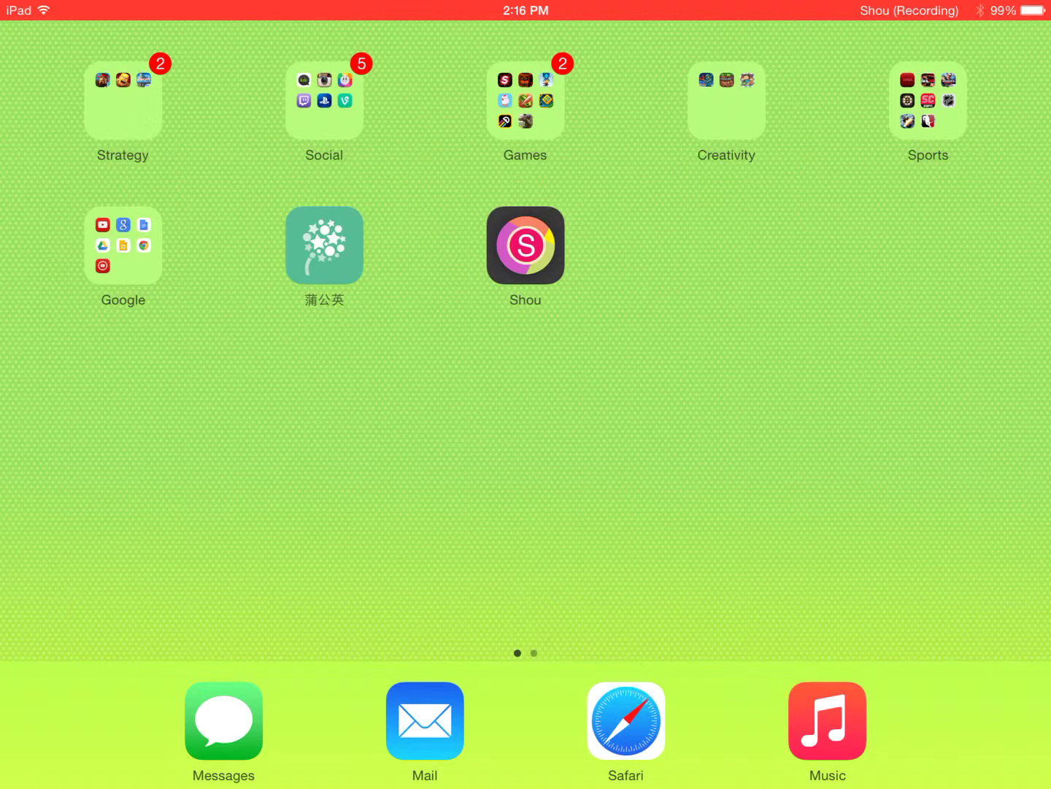
Step: Open 蒲公英, cancel the Shou search, and open then close 分享给好友 under 设置
left_click(325, 246)
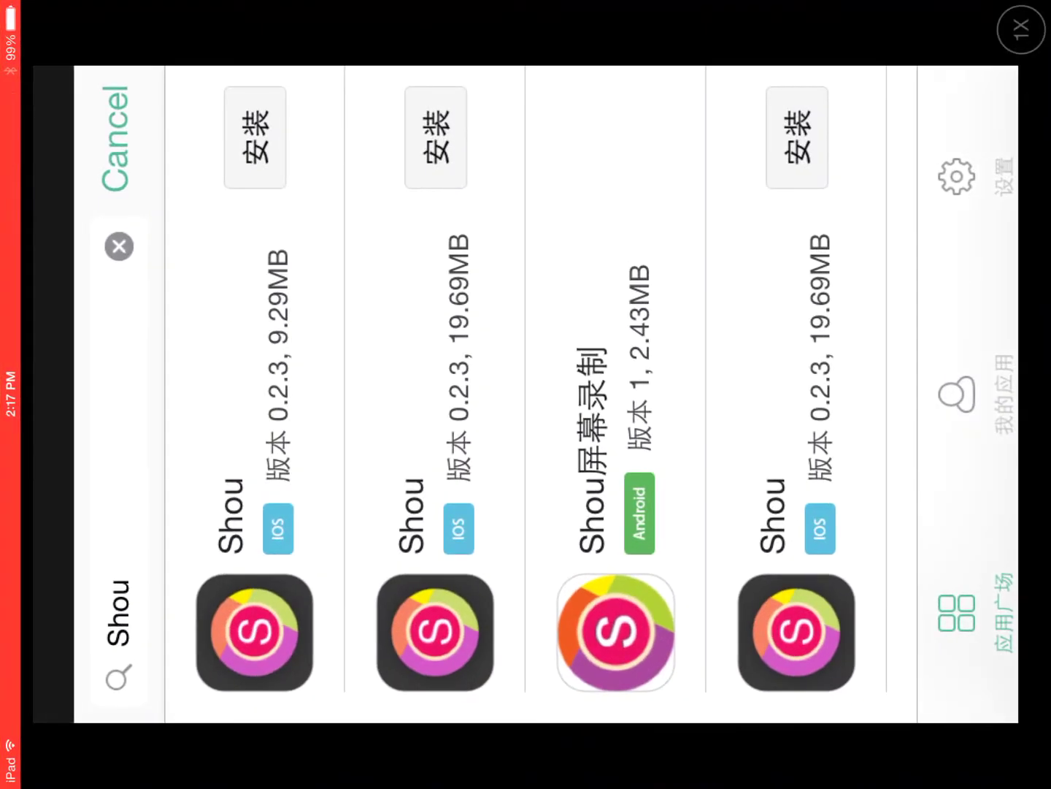
left_click(116, 138)
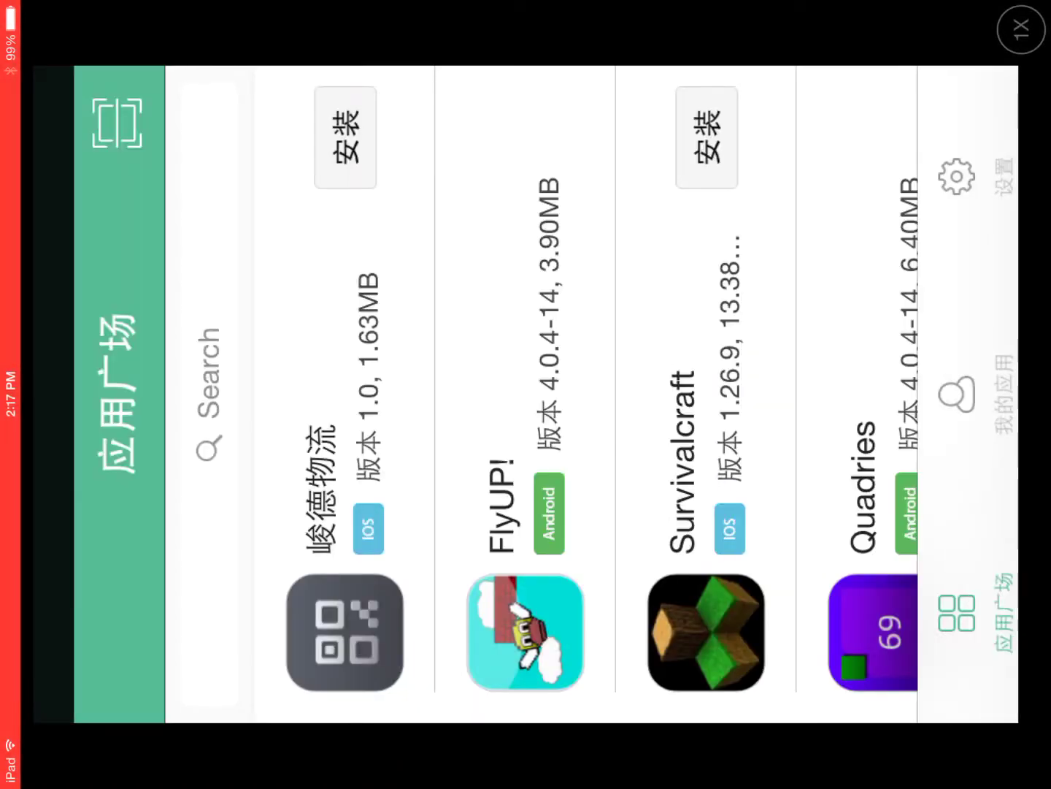
left_click(958, 176)
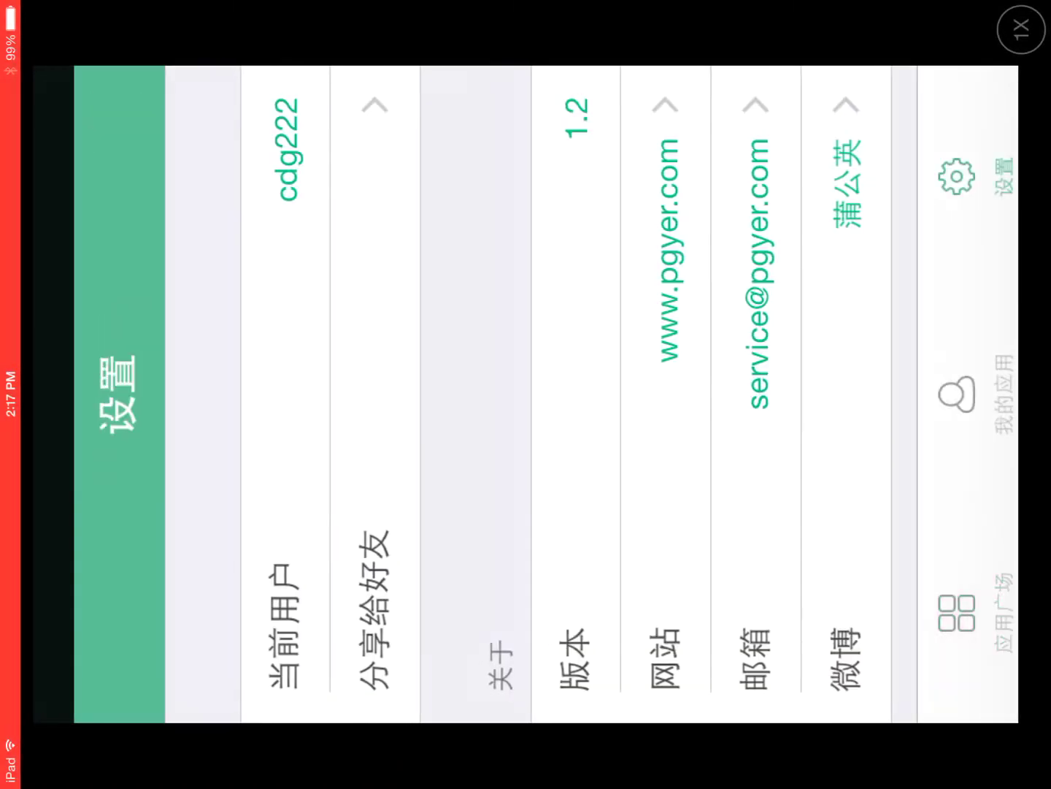
left_click(370, 608)
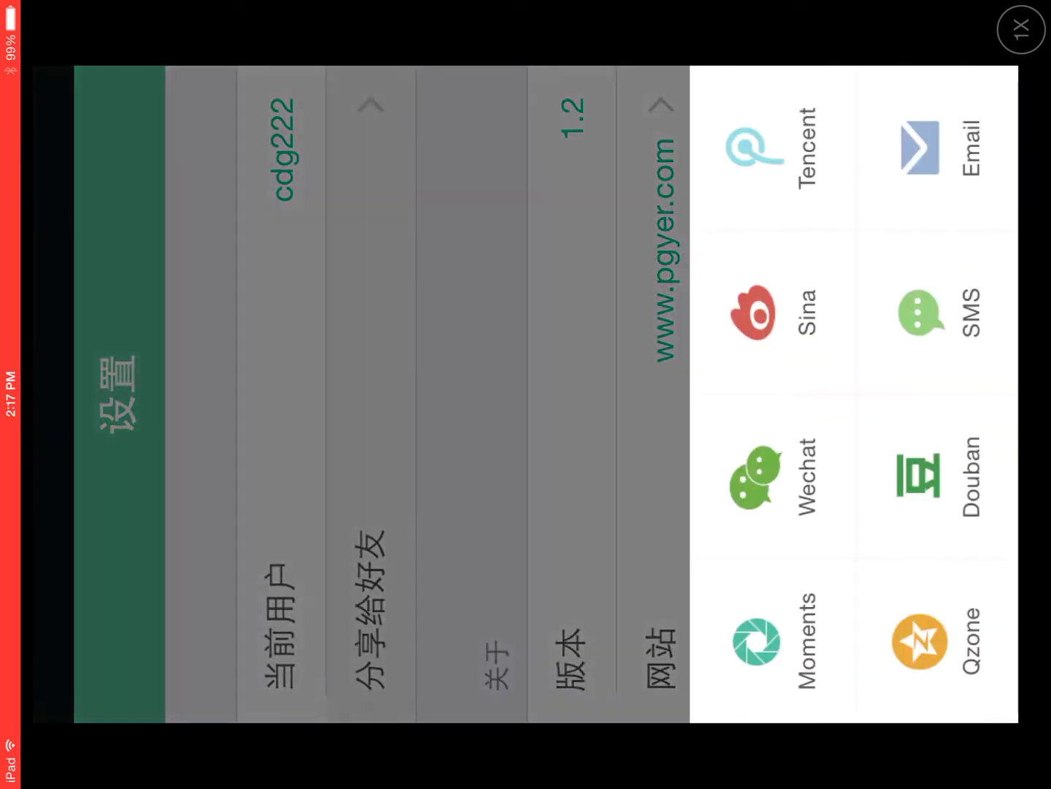
left_click(370, 394)
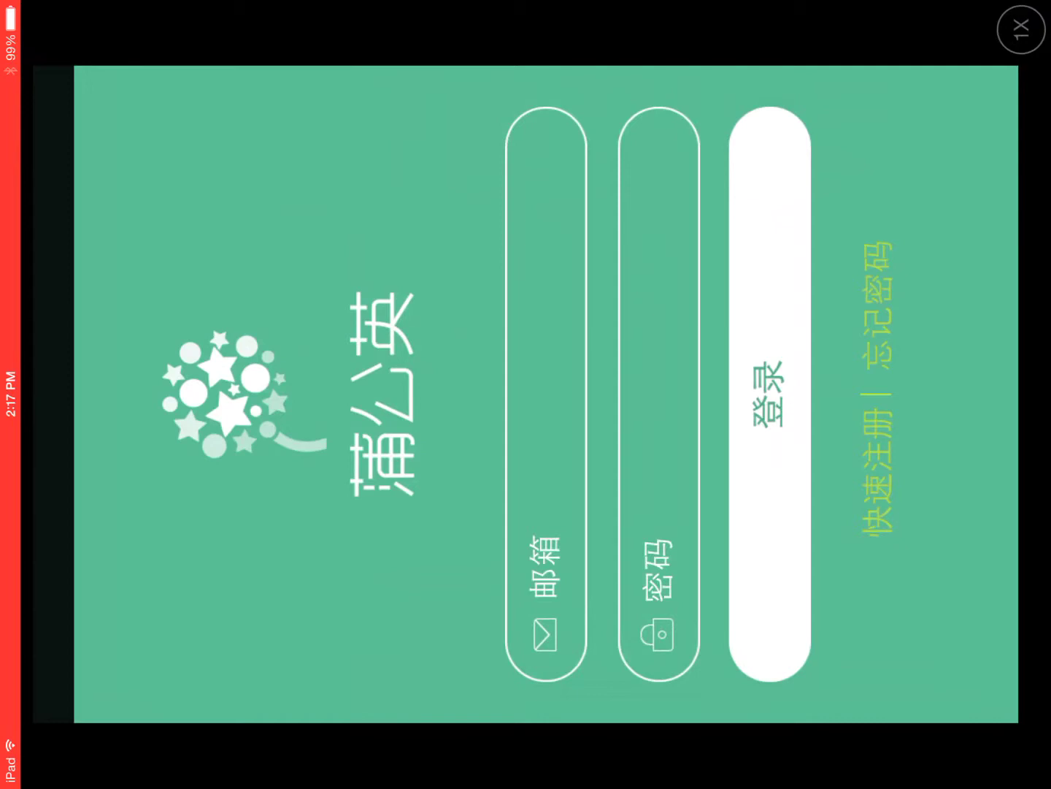
Step: Open the registration form and enter a username and email address
left_click(877, 473)
left_click(877, 472)
left_click(544, 394)
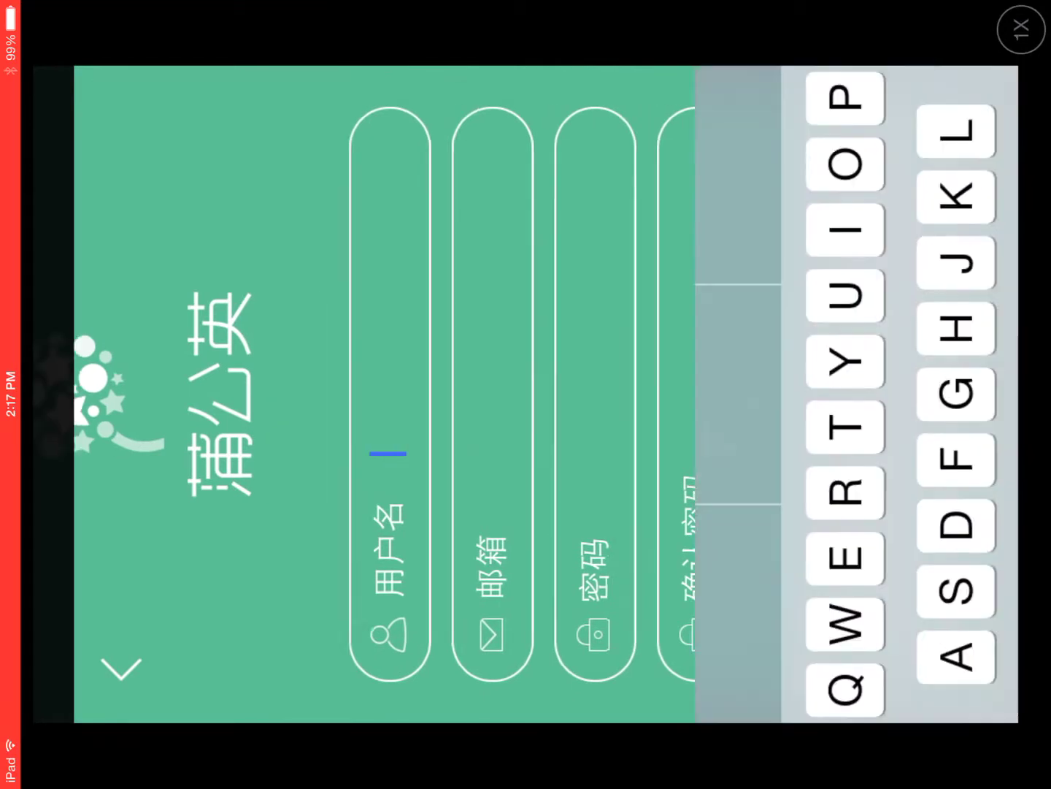
type("hytg")
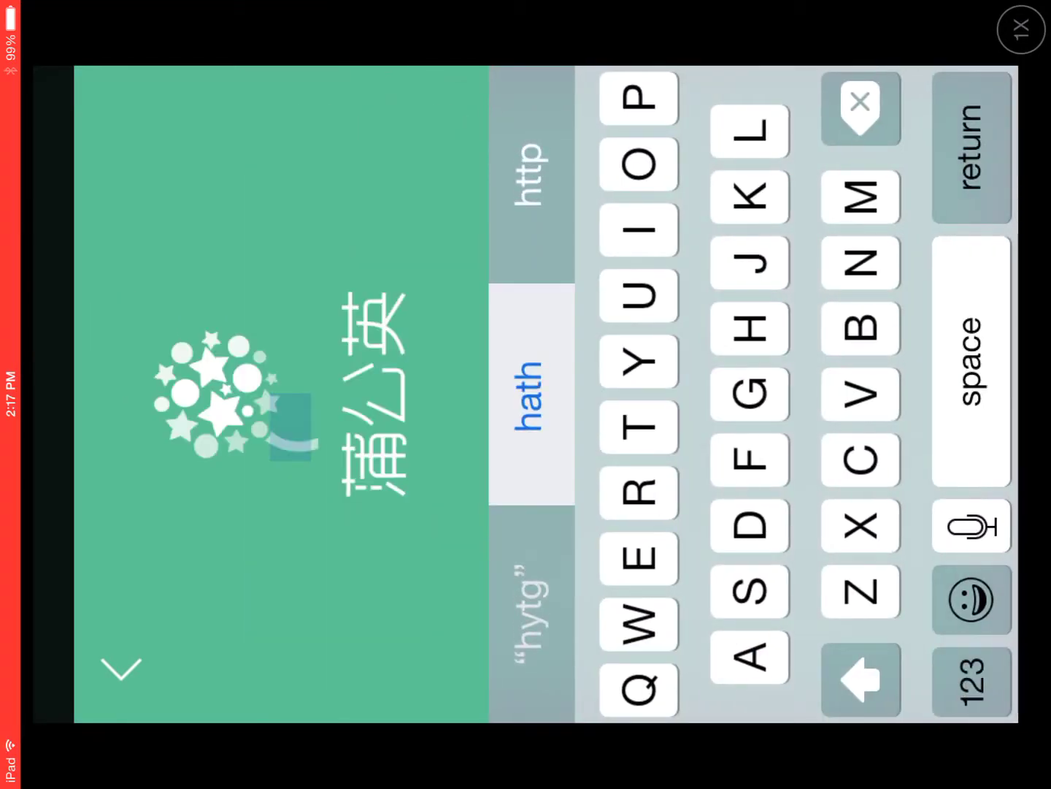
key("Return")
left_click(646, 394)
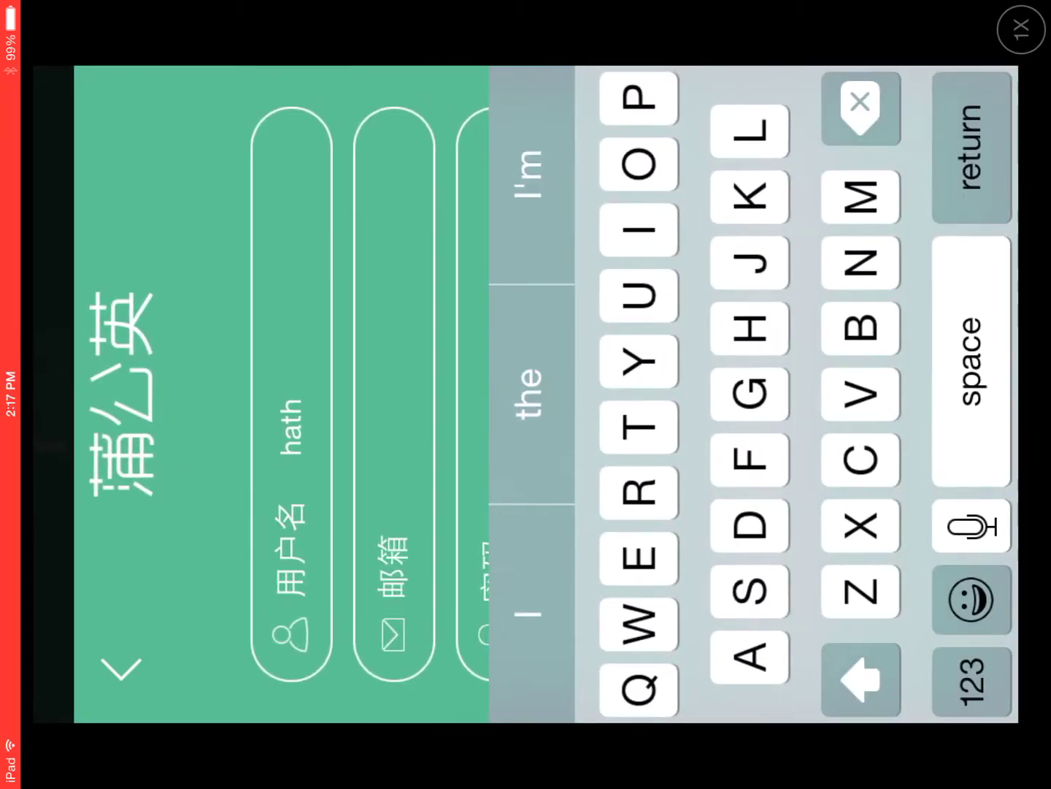
left_click(972, 680)
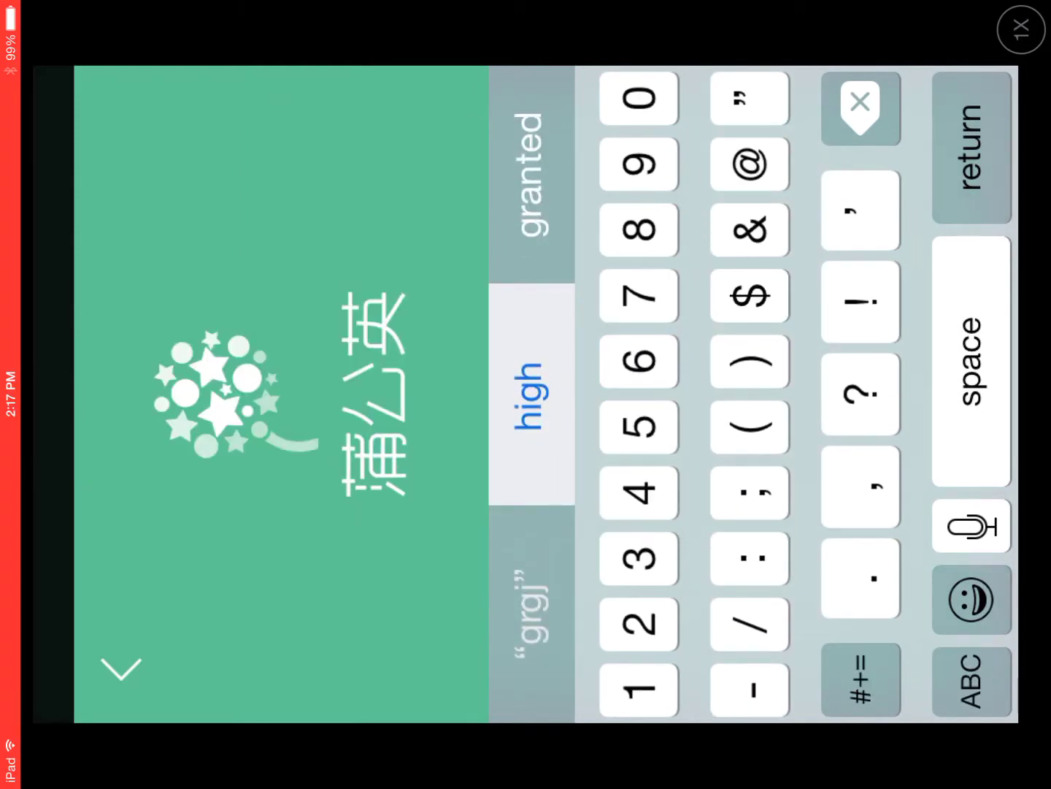
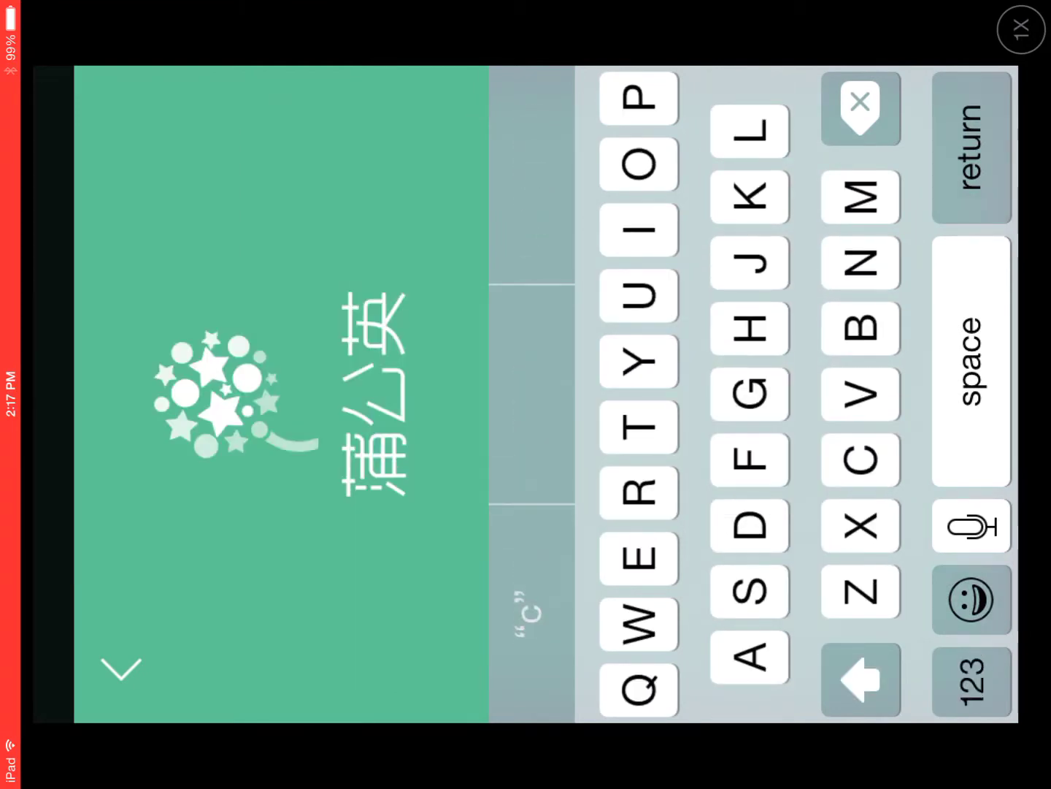
key("Return")
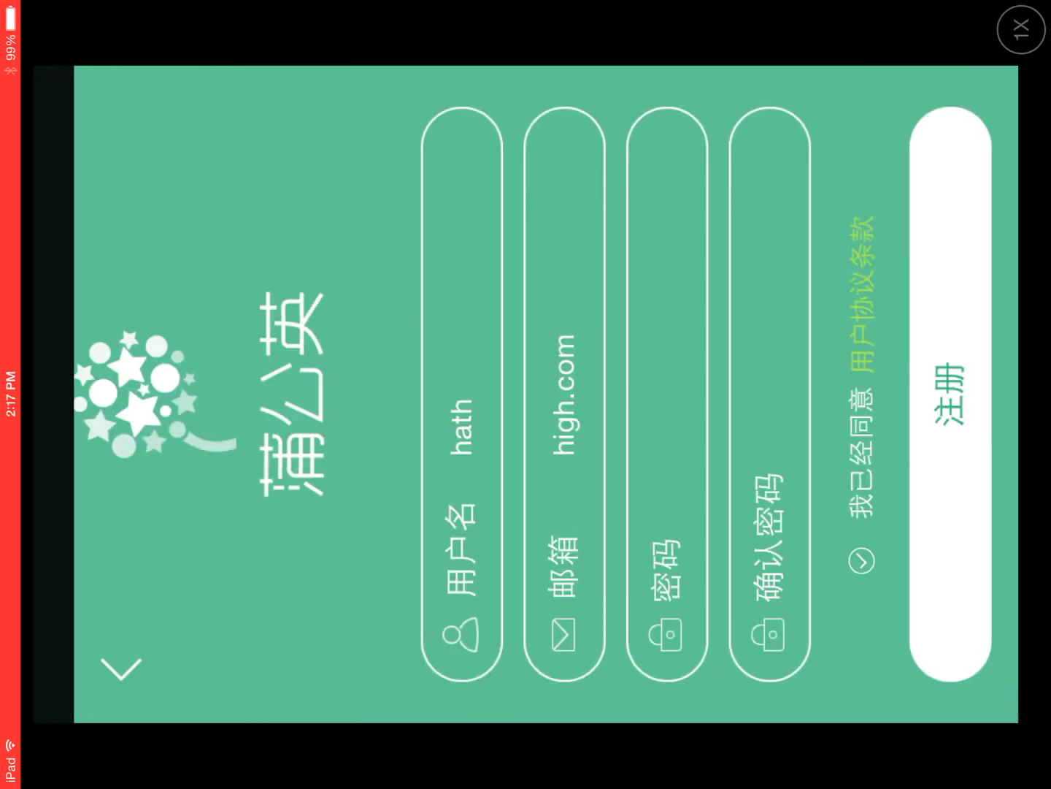
Step: Enter and confirm a matching password, then submit the 注册 form
left_click(667, 394)
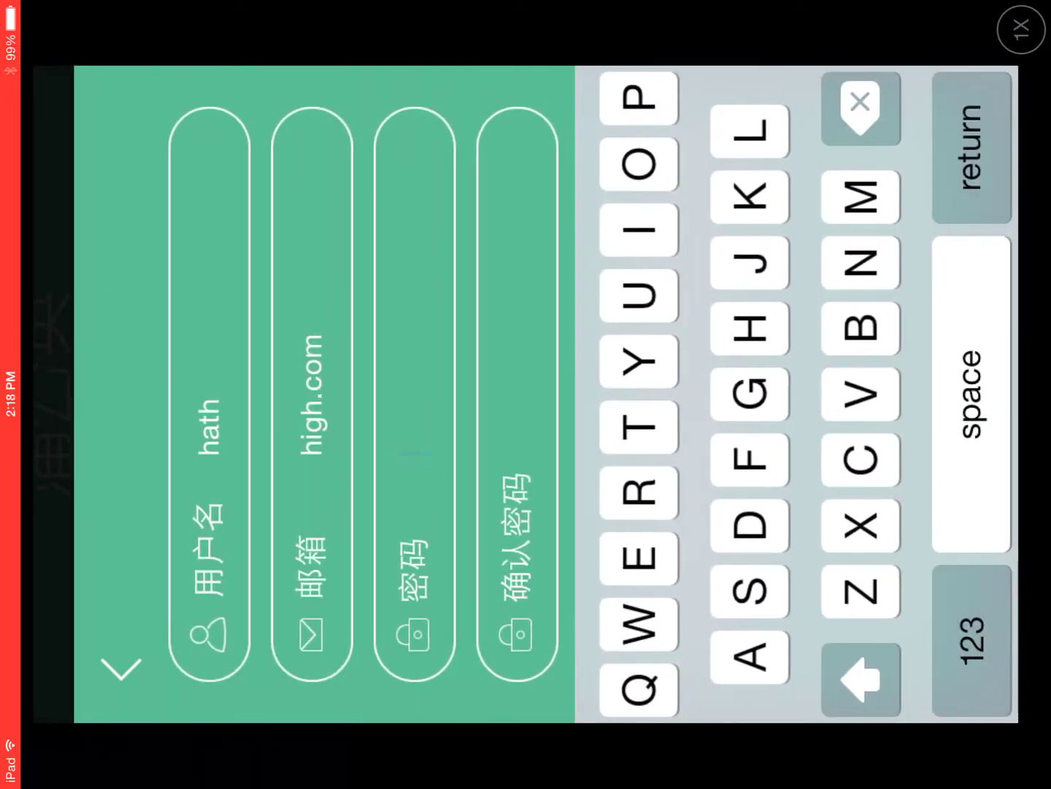
key("Return")
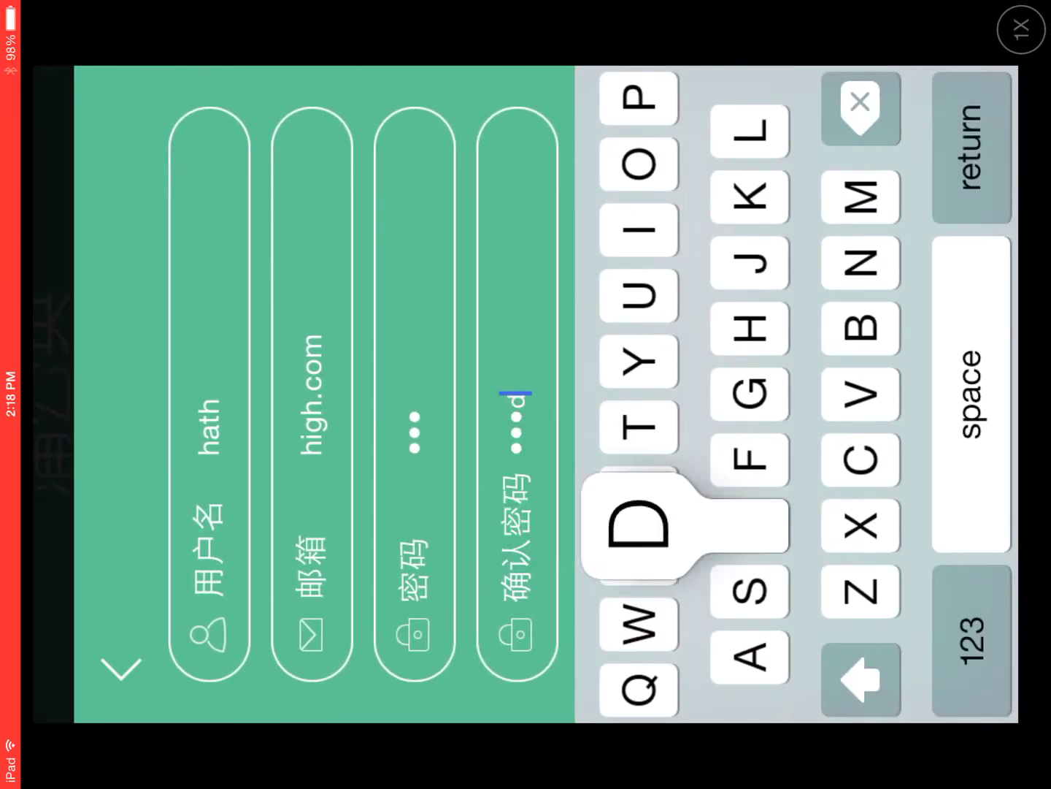
key("Return")
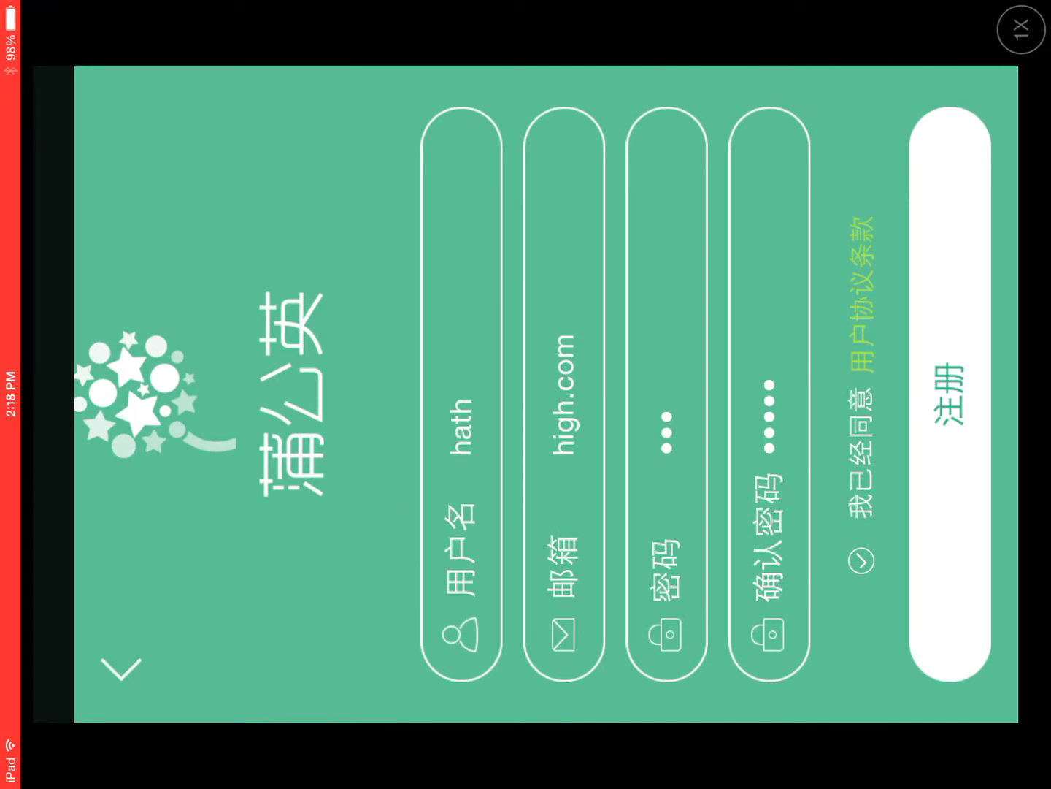
left_click(950, 395)
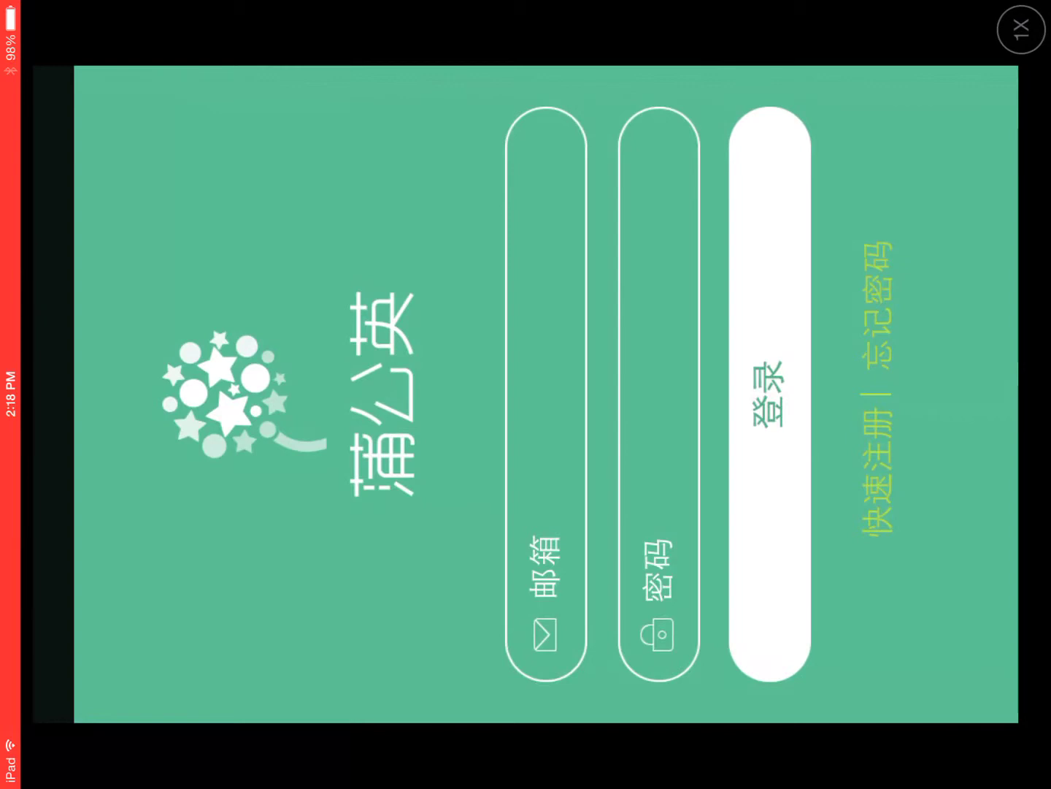
Step: Enter the account email address in the 邮箱 login field
left_click(547, 394)
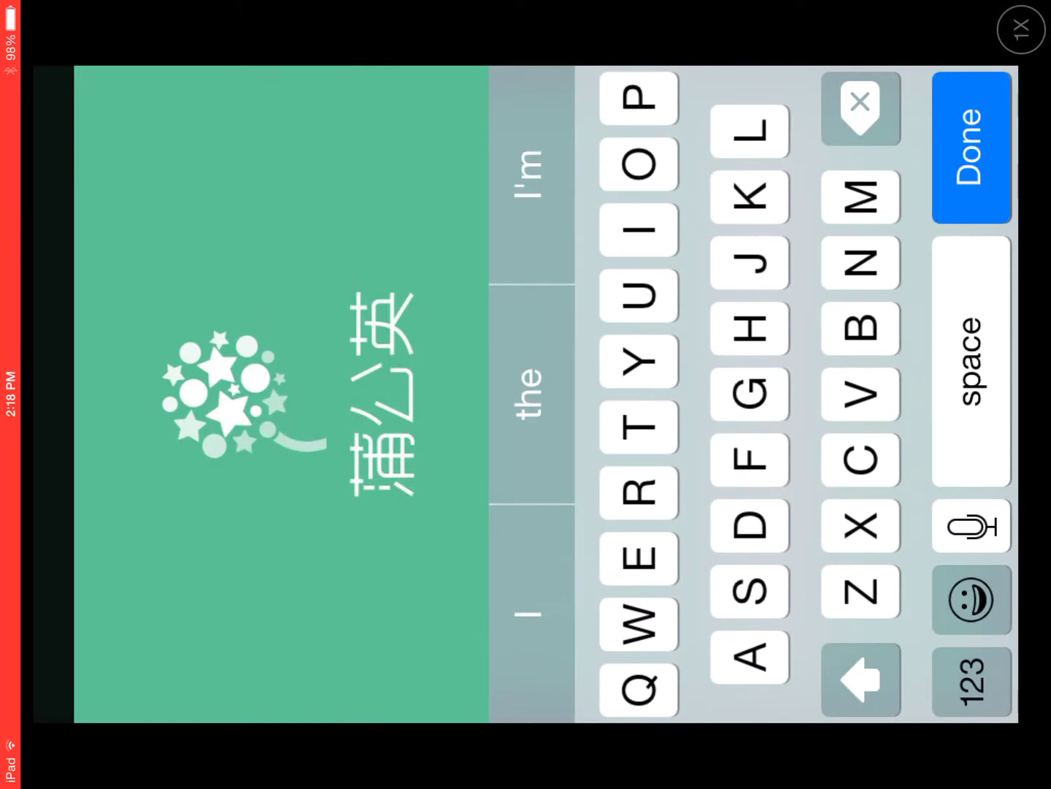
left_click(971, 681)
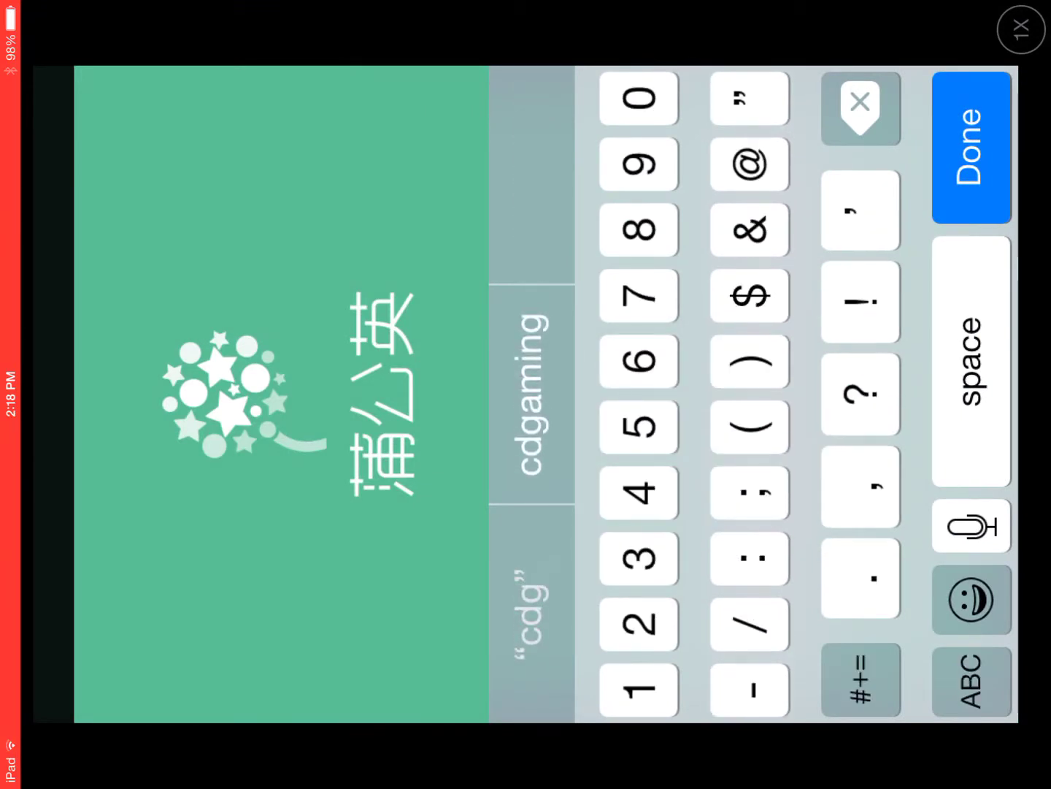
left_click(971, 680)
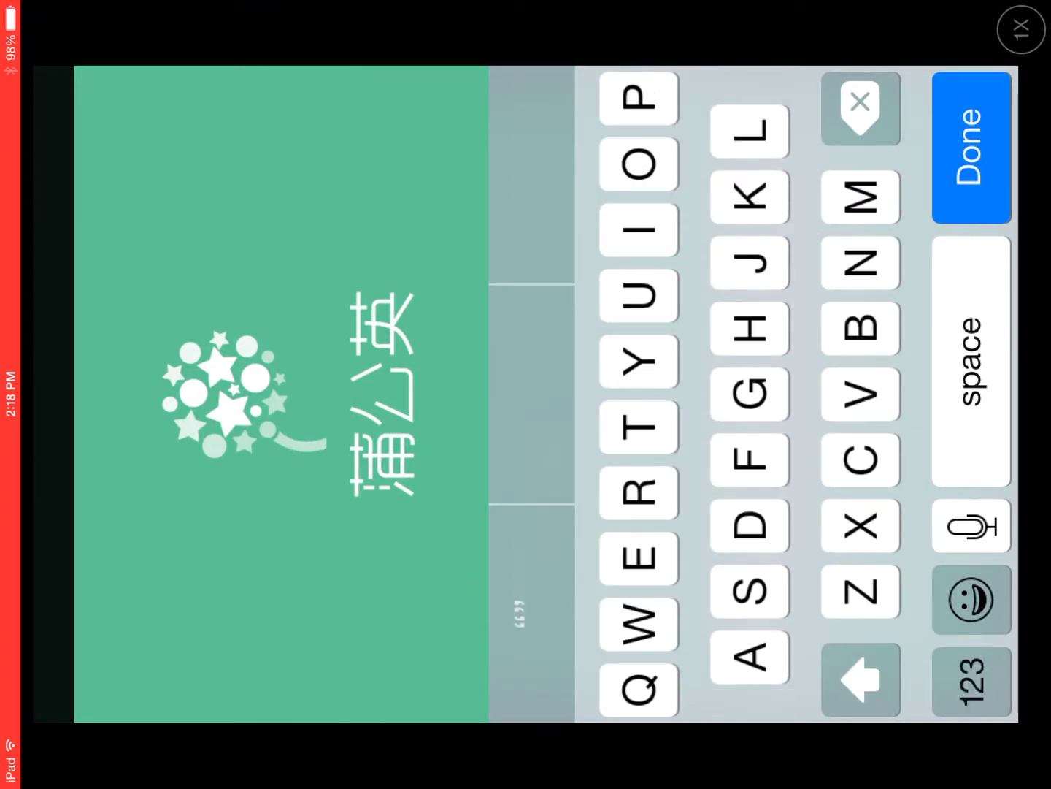
left_click(971, 680)
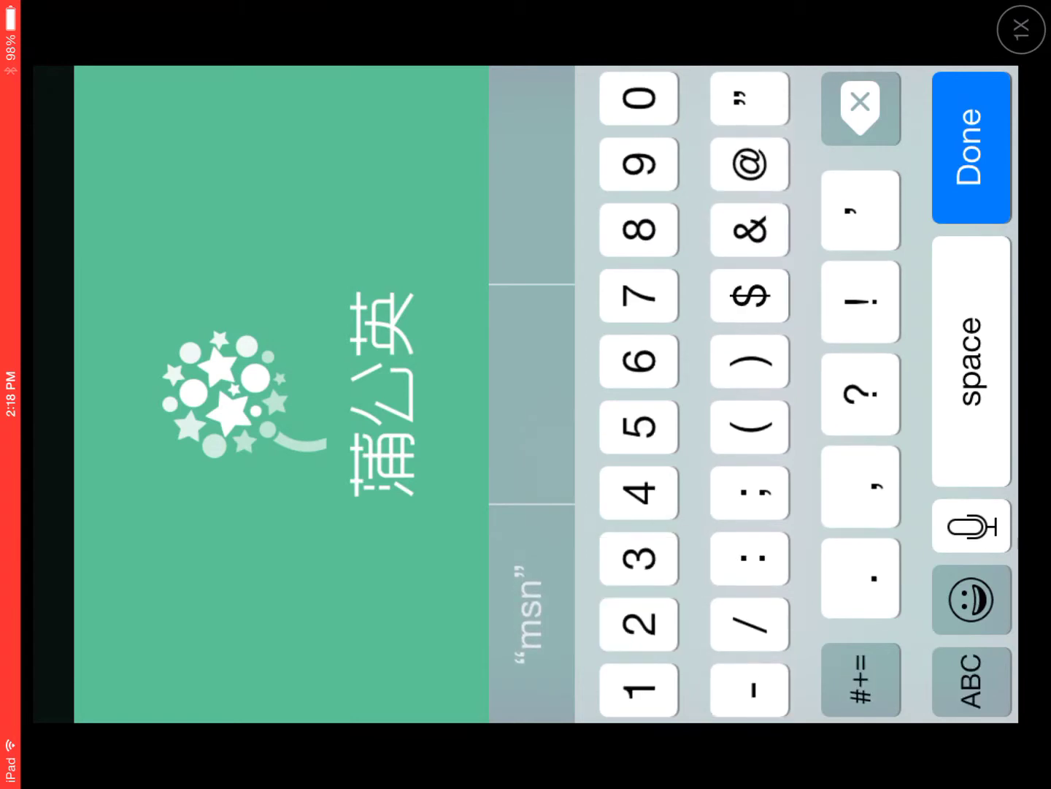
type(".")
left_click(972, 680)
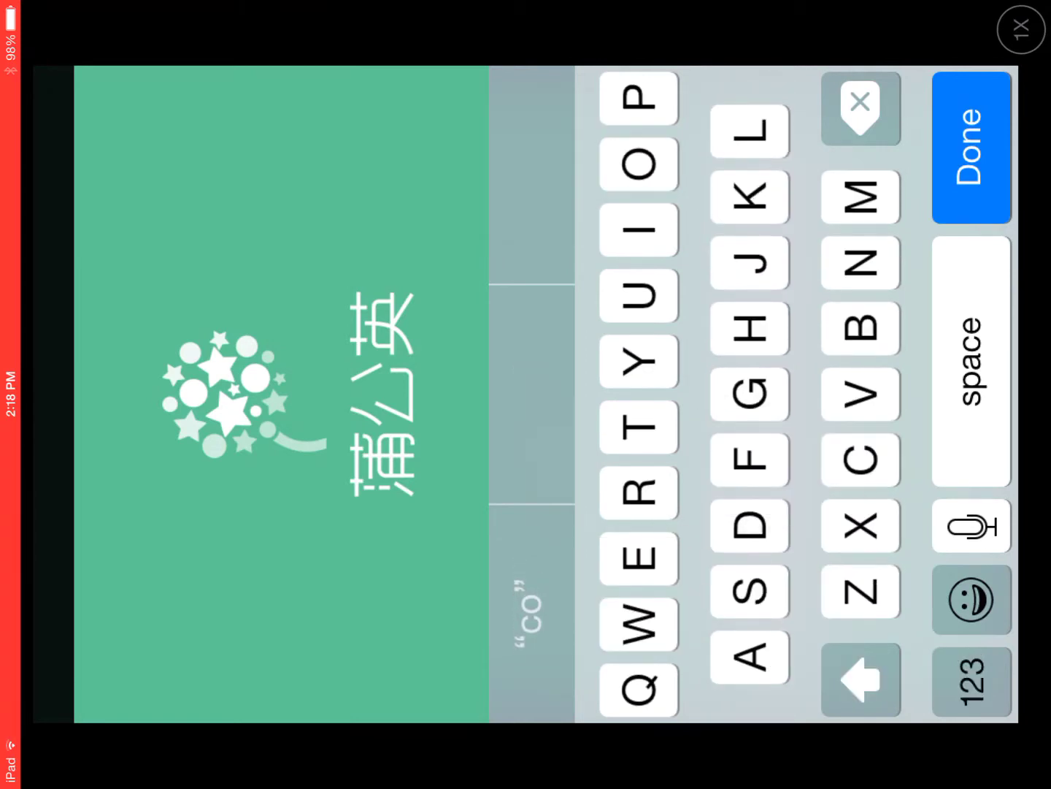
left_click(971, 149)
Step: Enter the eight-character password in 密码 and sign in
left_click(658, 394)
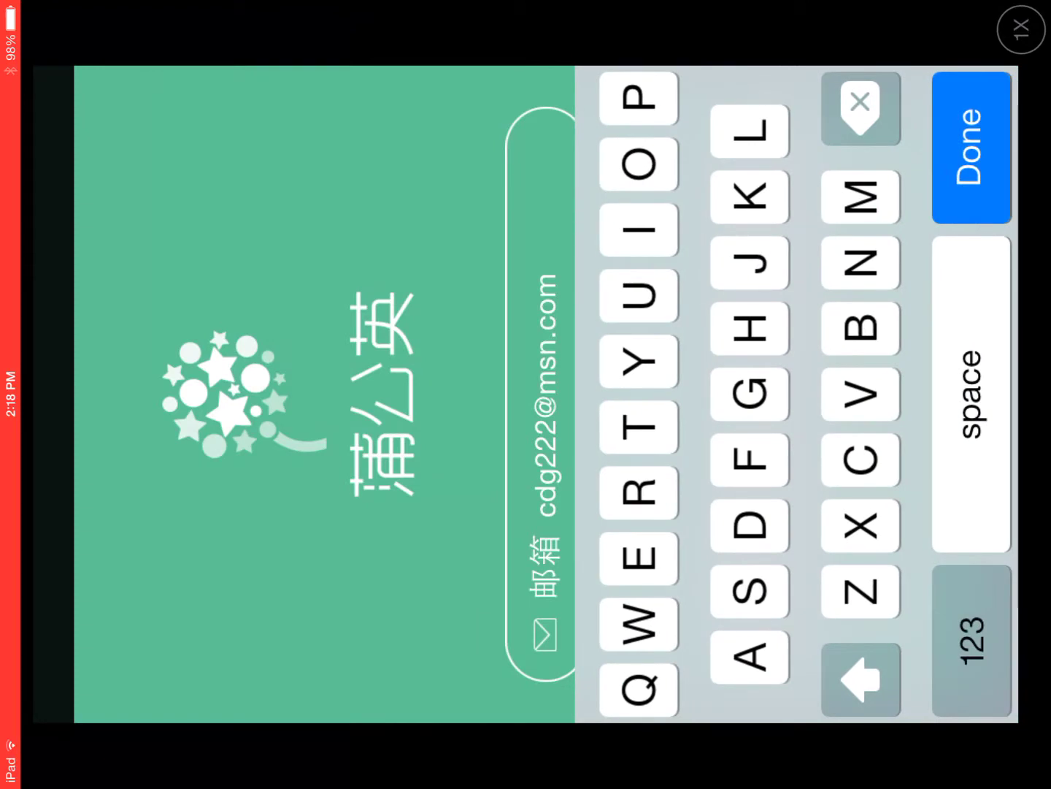
left_click(971, 640)
type("2")
left_click(971, 148)
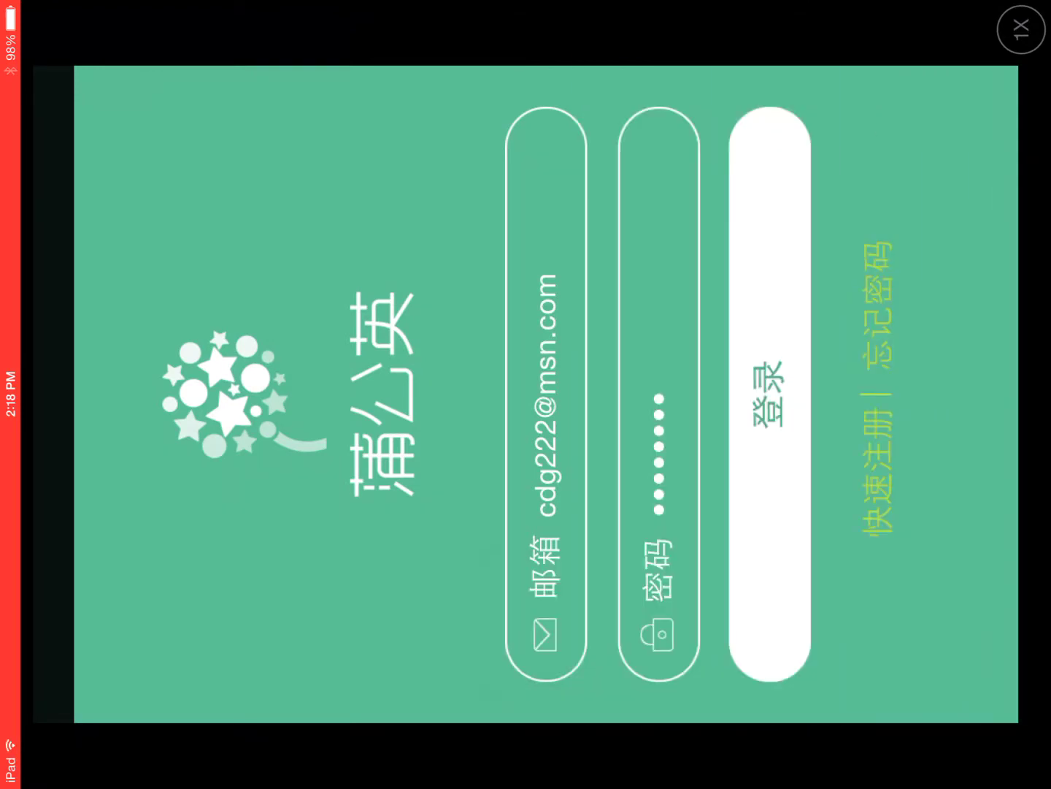
left_click(769, 395)
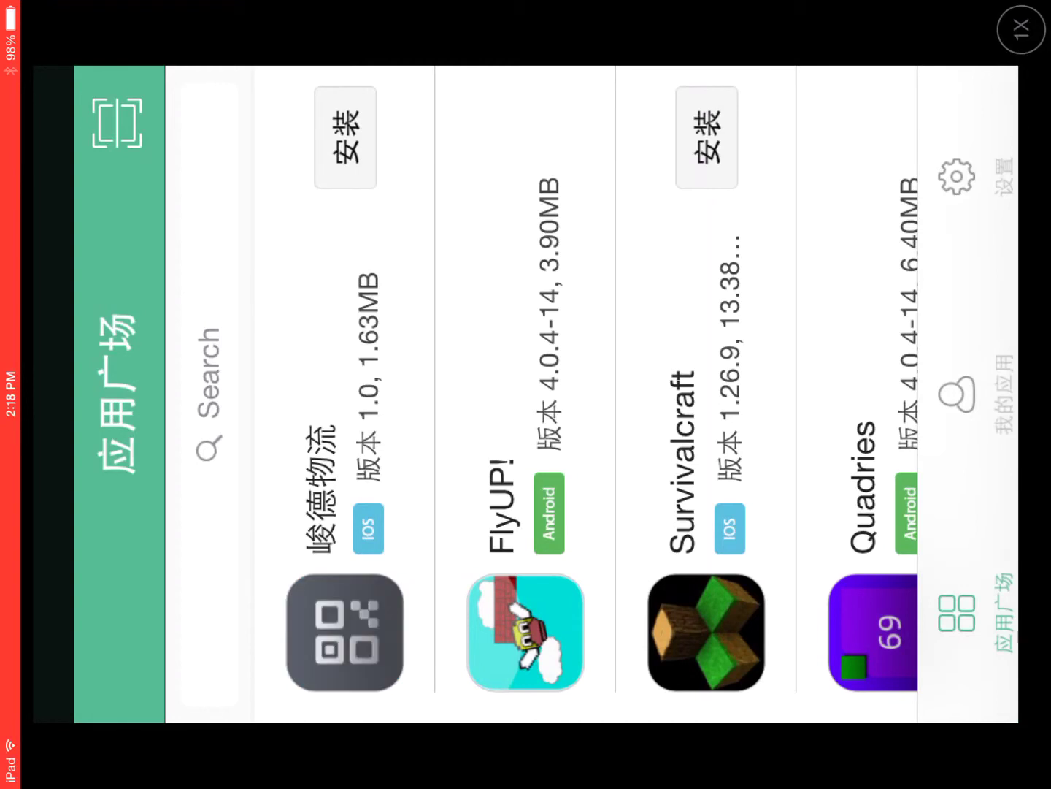
scroll(587, 379, "down", 5)
scroll(586, 380, "up", 3)
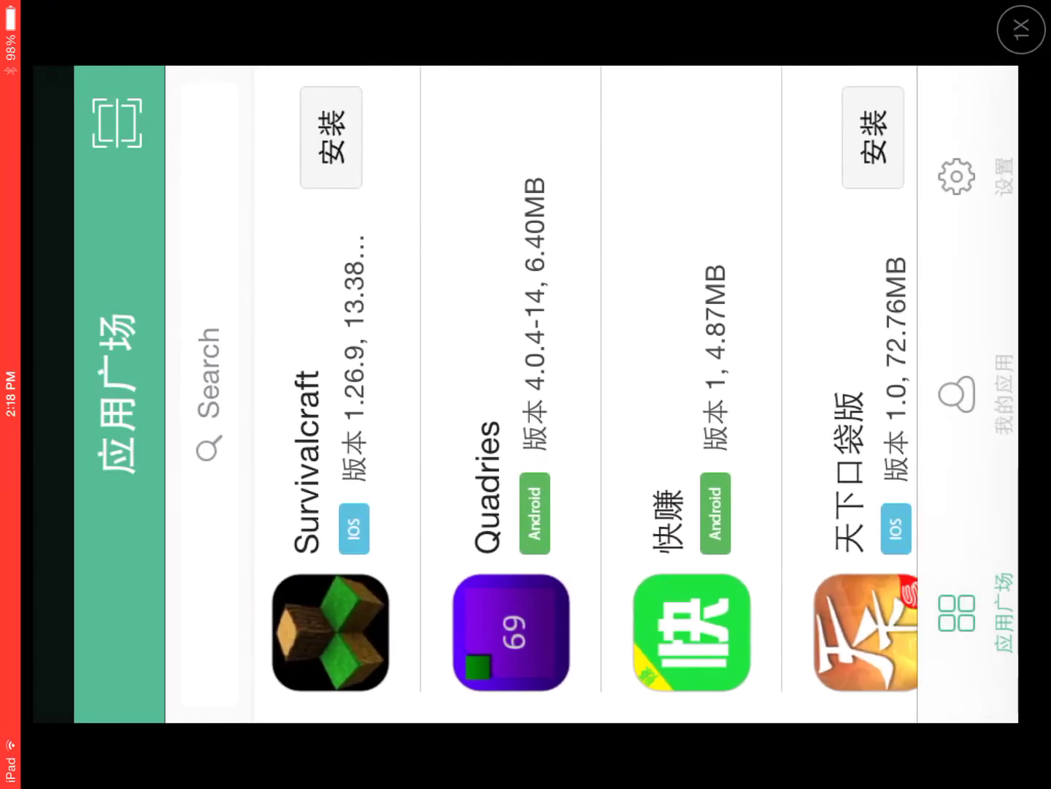
scroll(587, 380, "up", 3)
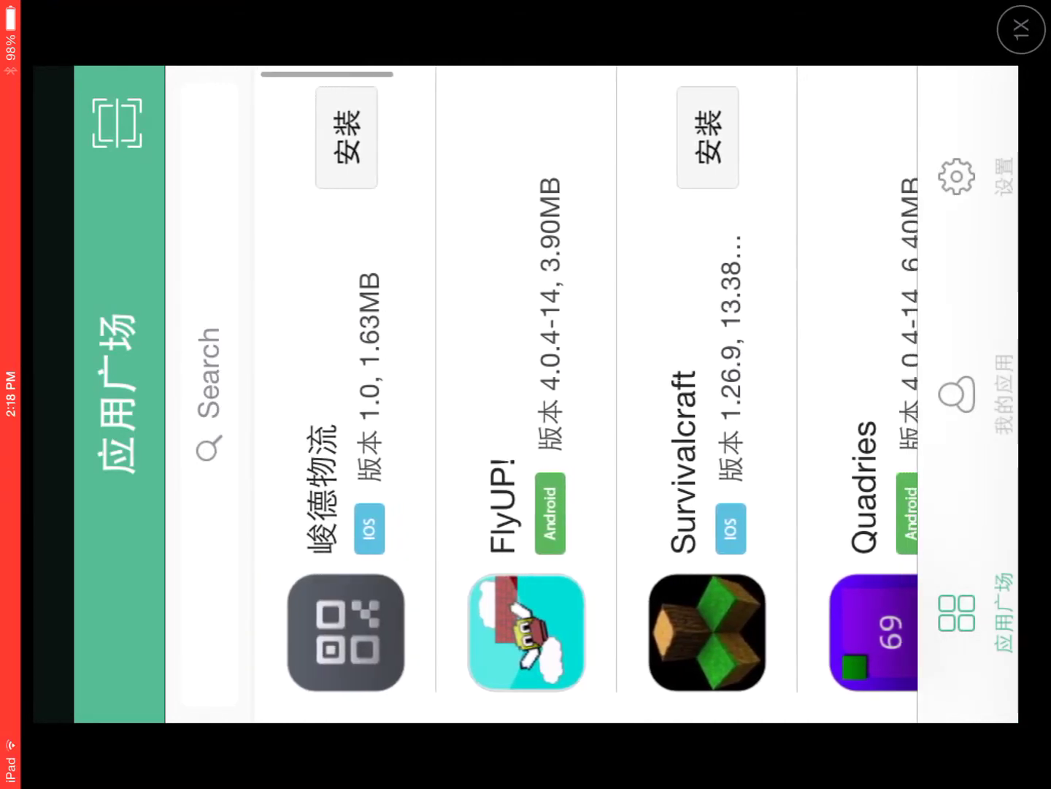
scroll(587, 379, "down", 5)
scroll(587, 379, "down", 3)
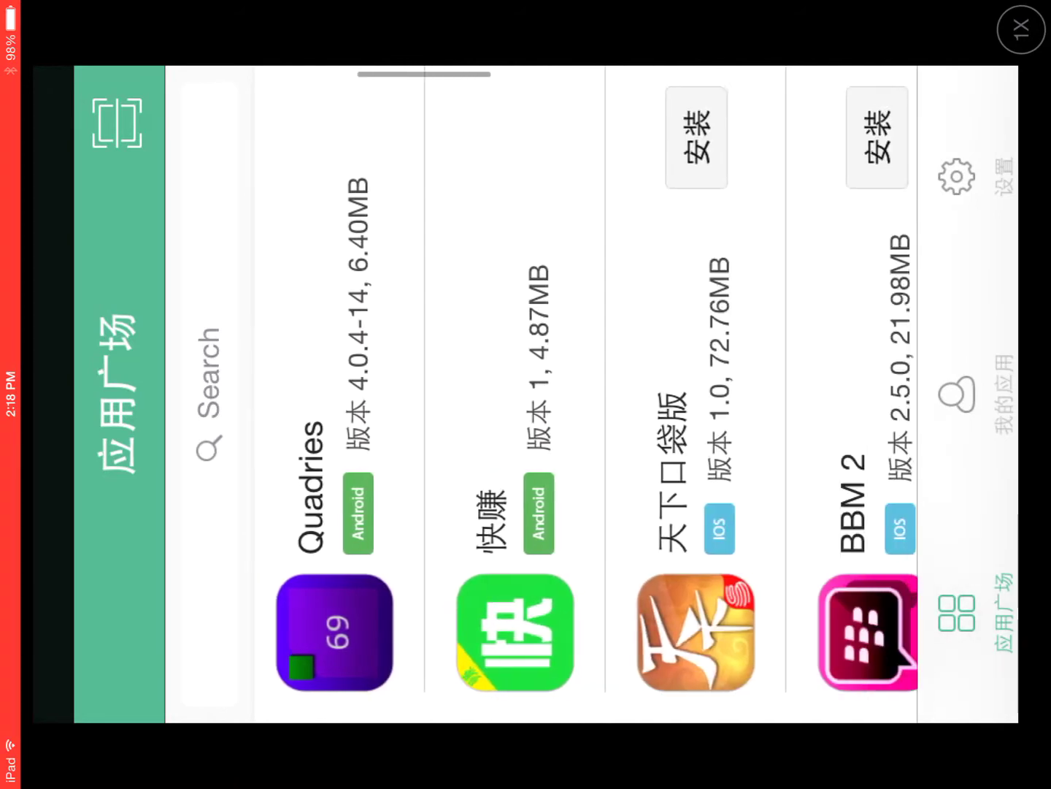
scroll(587, 380, "up", 8)
Step: Activate the 应用广场 search field
left_click(209, 395)
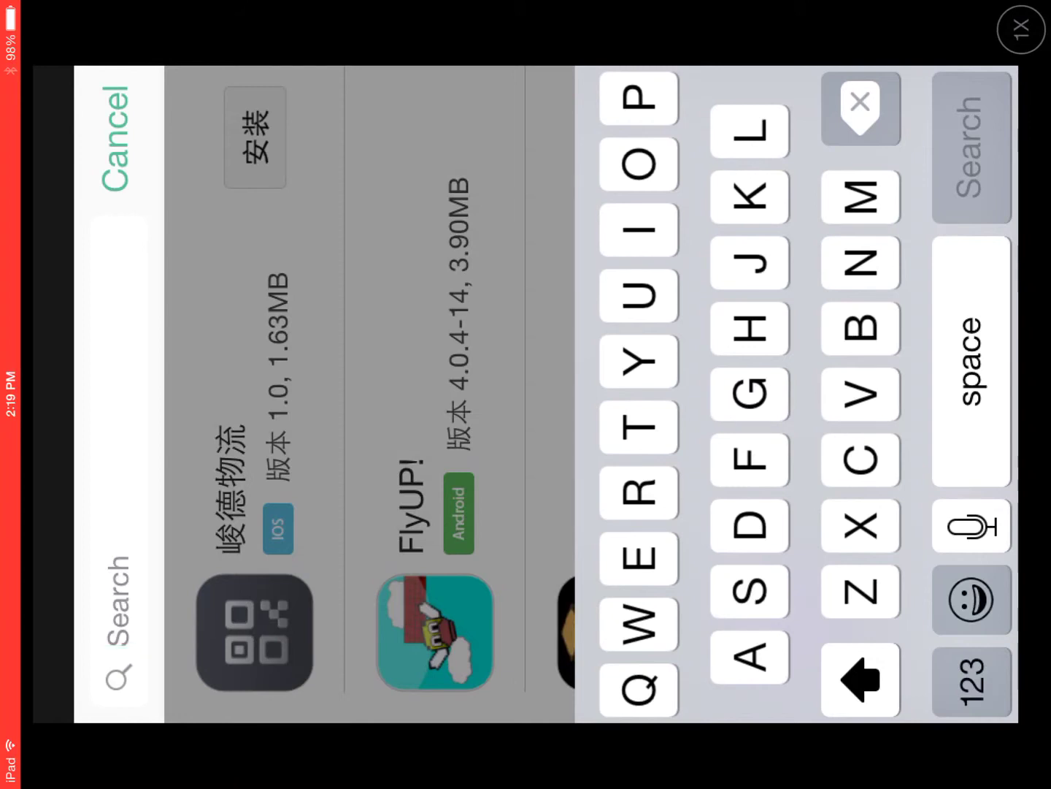
type("Goat si")
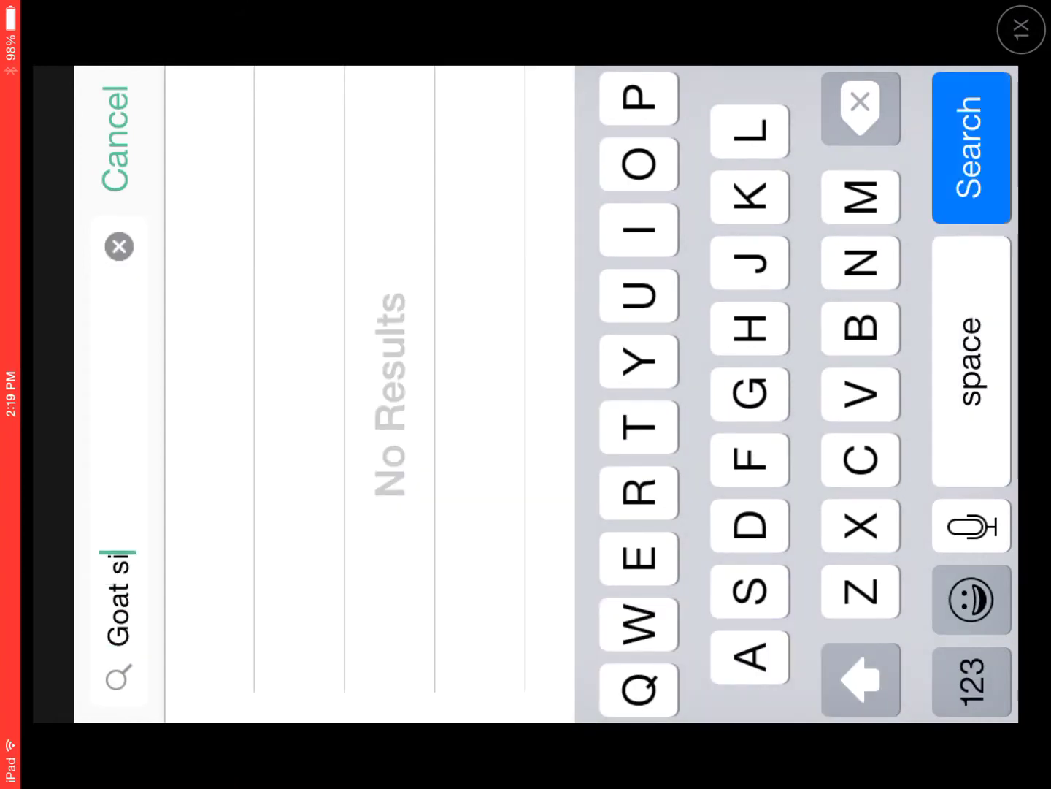
type("mulated")
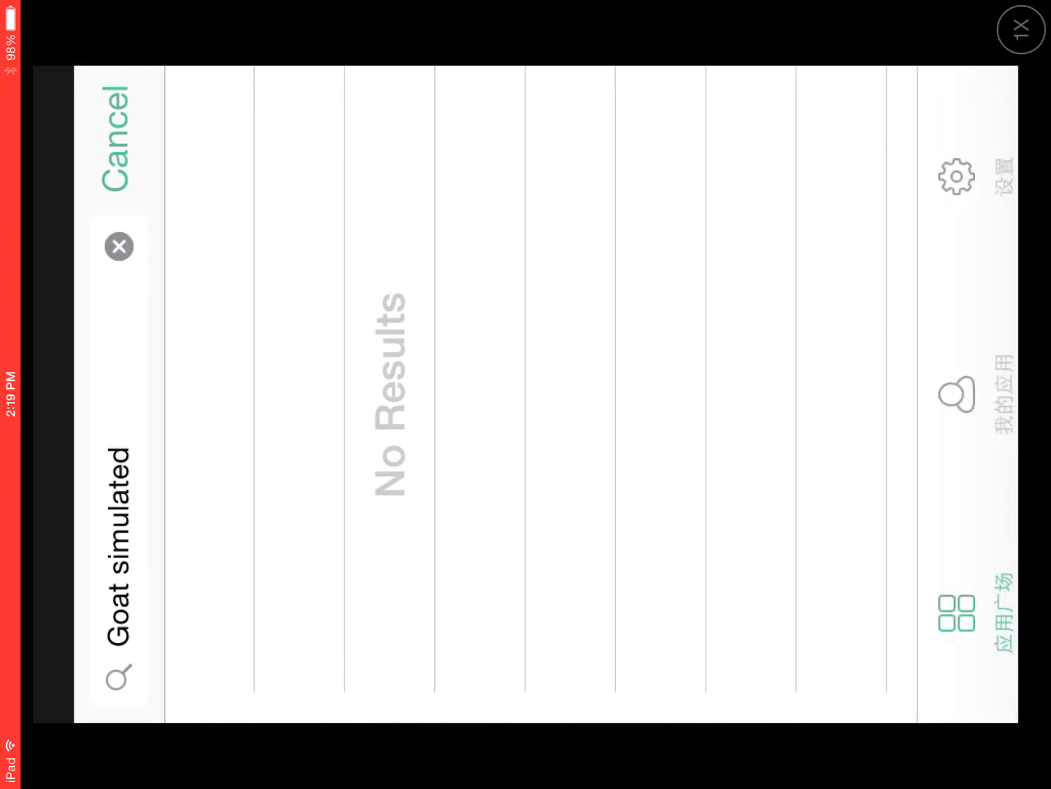
Step: Correct the search term to 'Goat simulator' and run the search
left_click(119, 493)
key("BackSpace")
type("r")
key("Return")
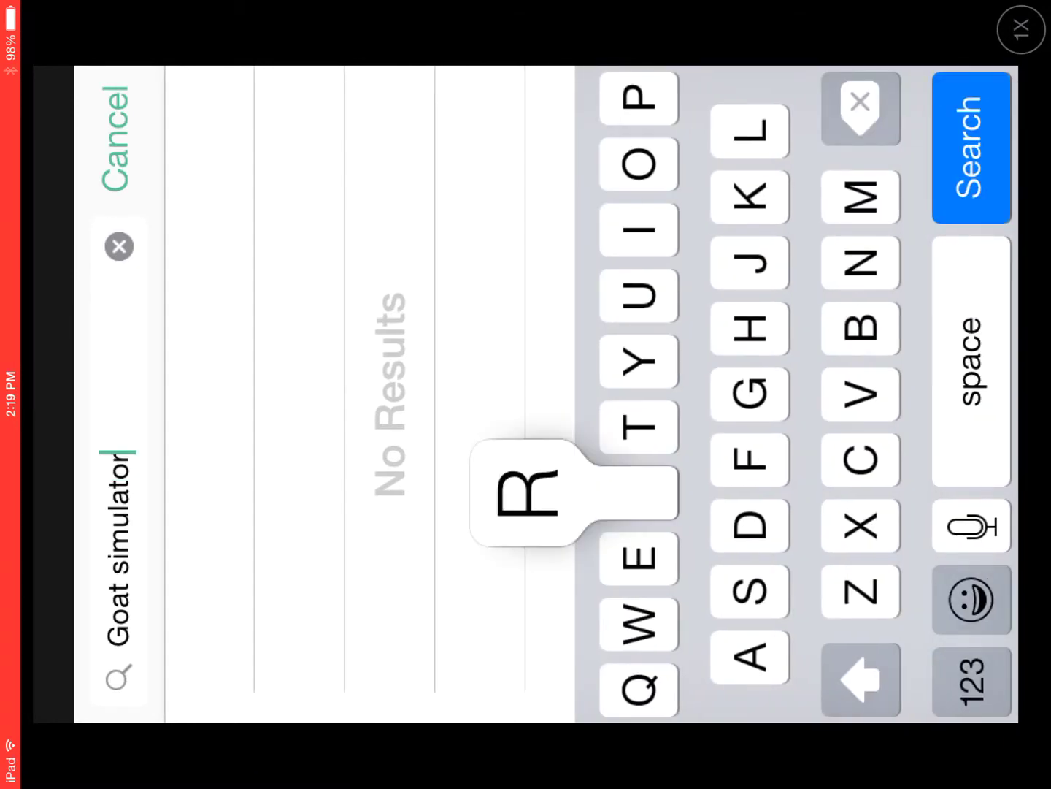
key("Return")
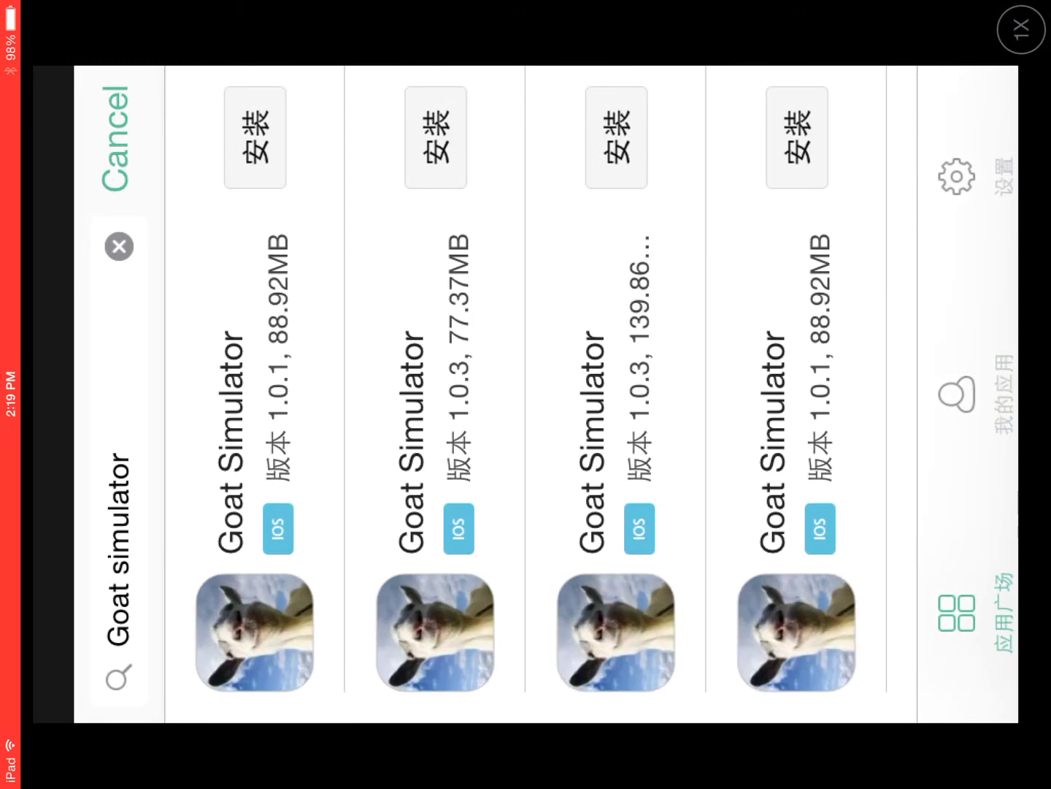
scroll(543, 377, "down", 3)
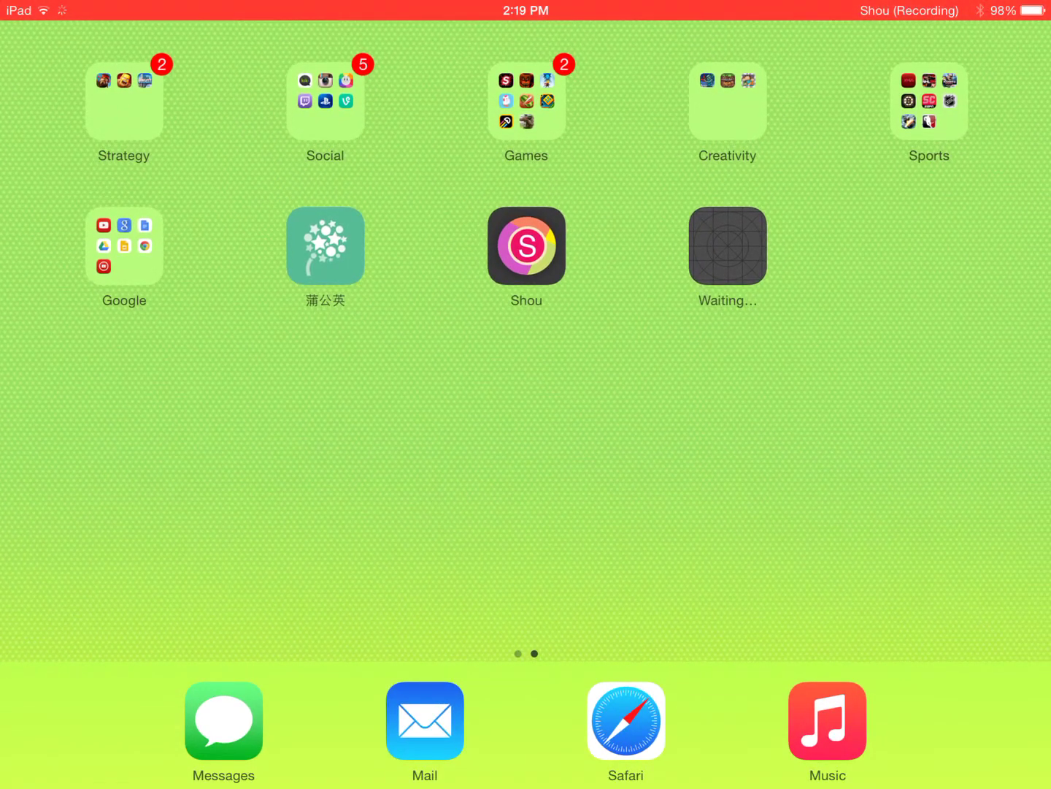
Step: Open 蒲公英, clear the old search, and confirm installing a Shou result
left_click(326, 246)
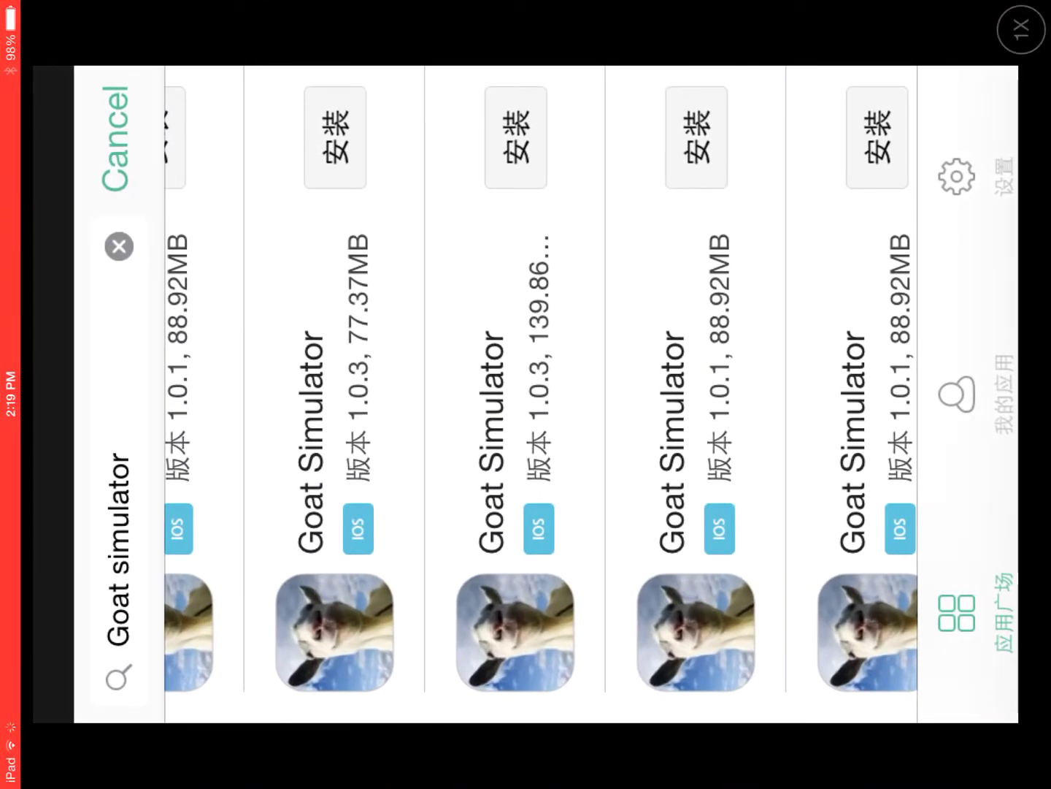
left_click(119, 245)
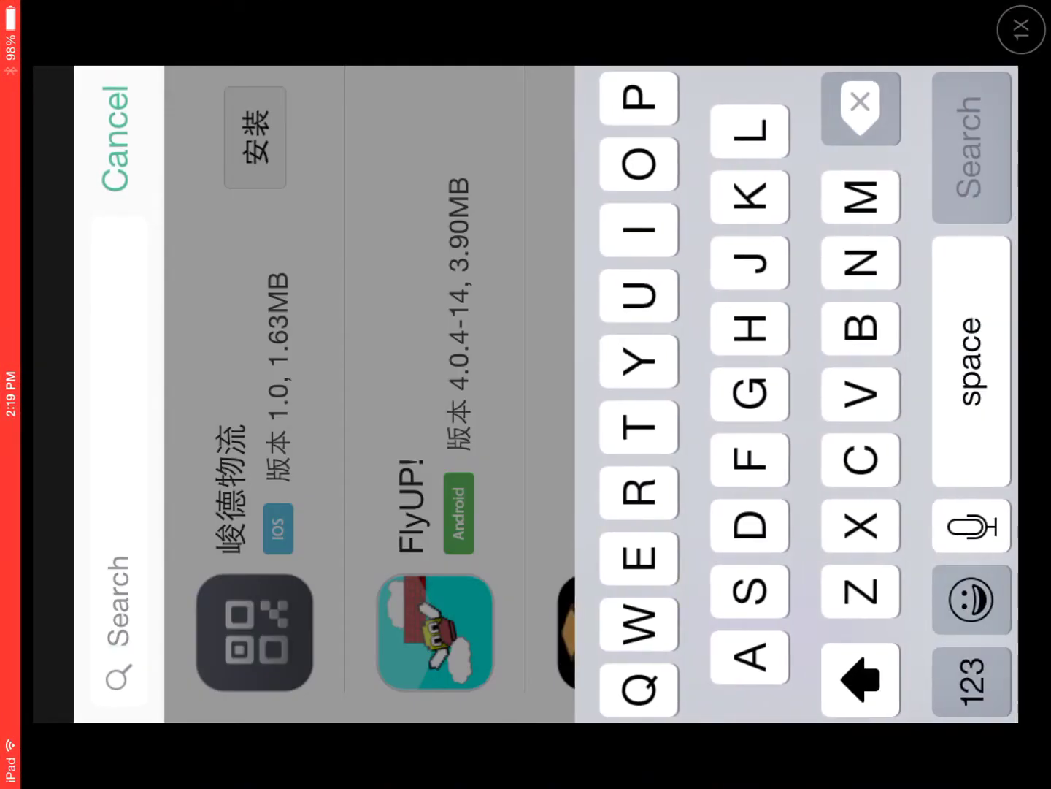
type("Shou")
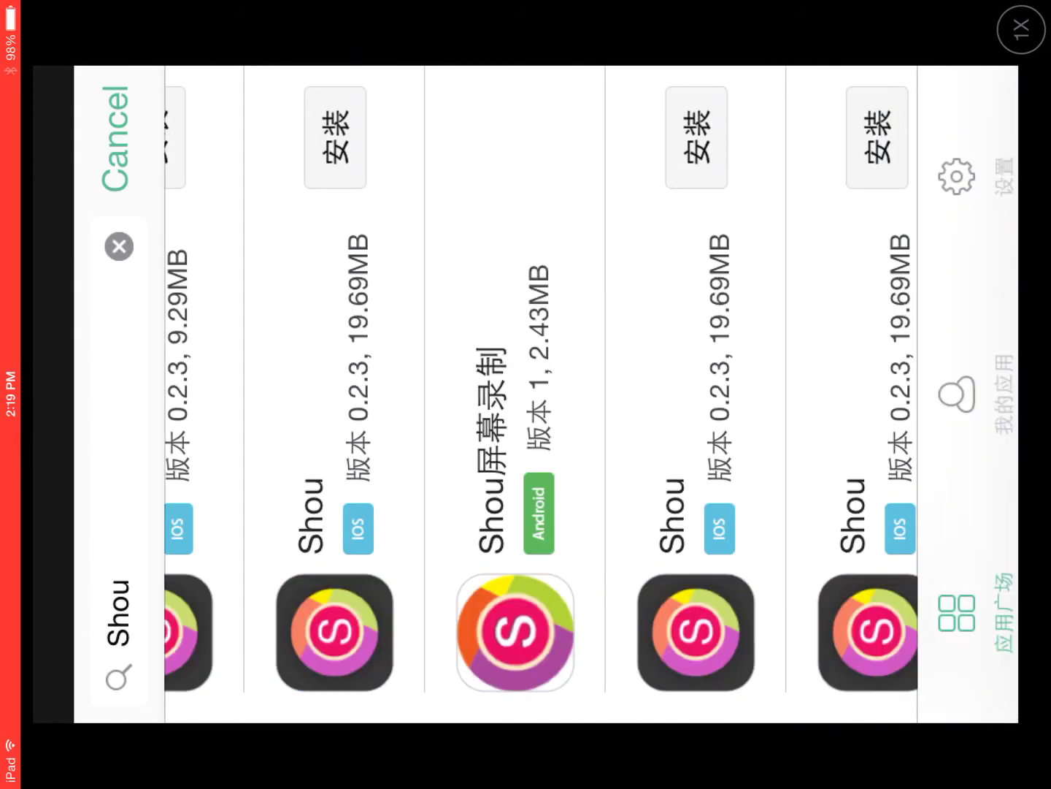
scroll(526, 378, "up", 2)
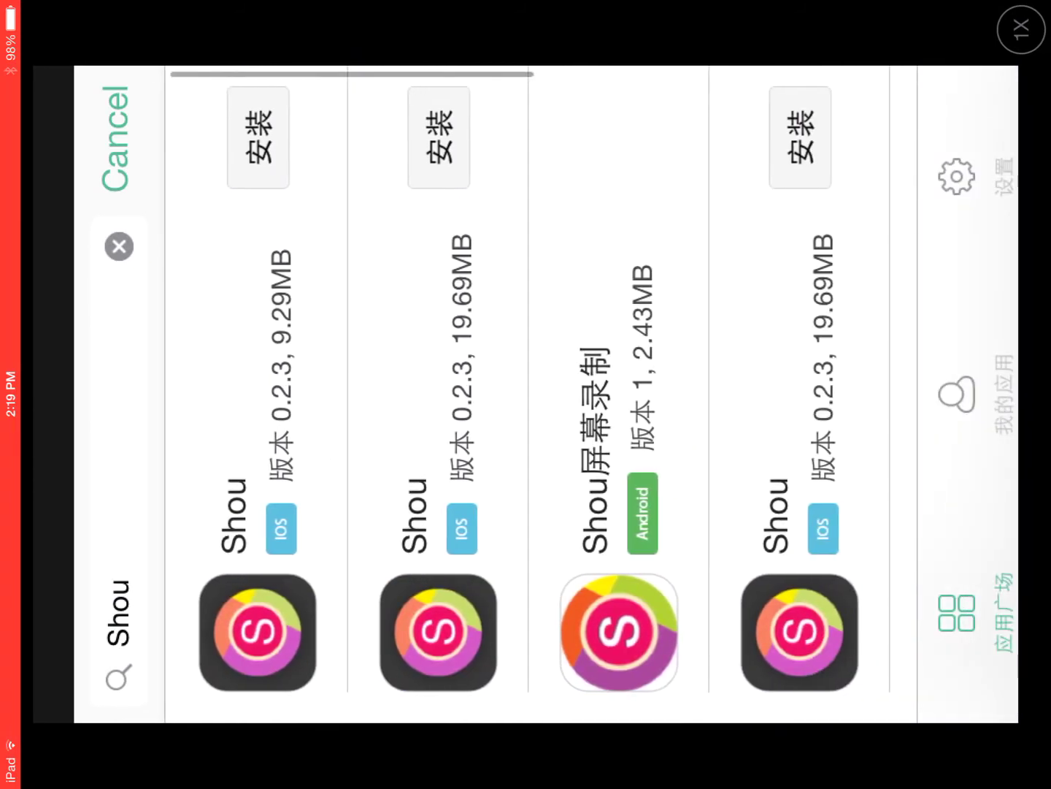
scroll(436, 378, "down", 2)
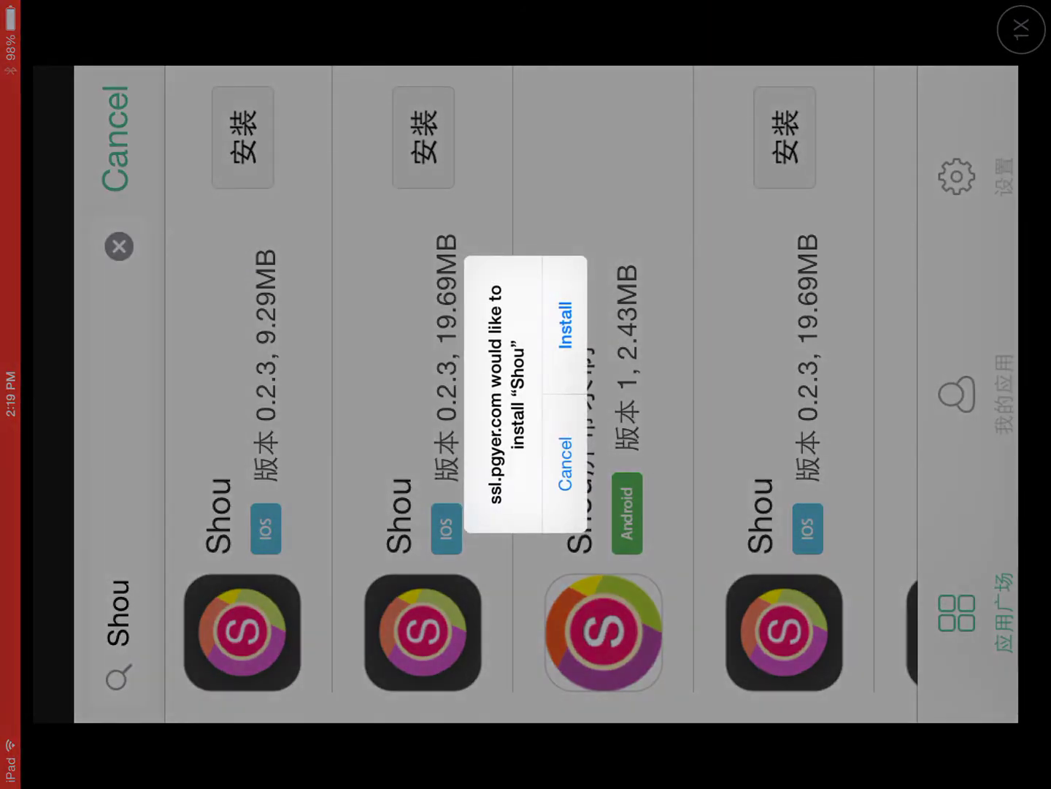
left_click(565, 324)
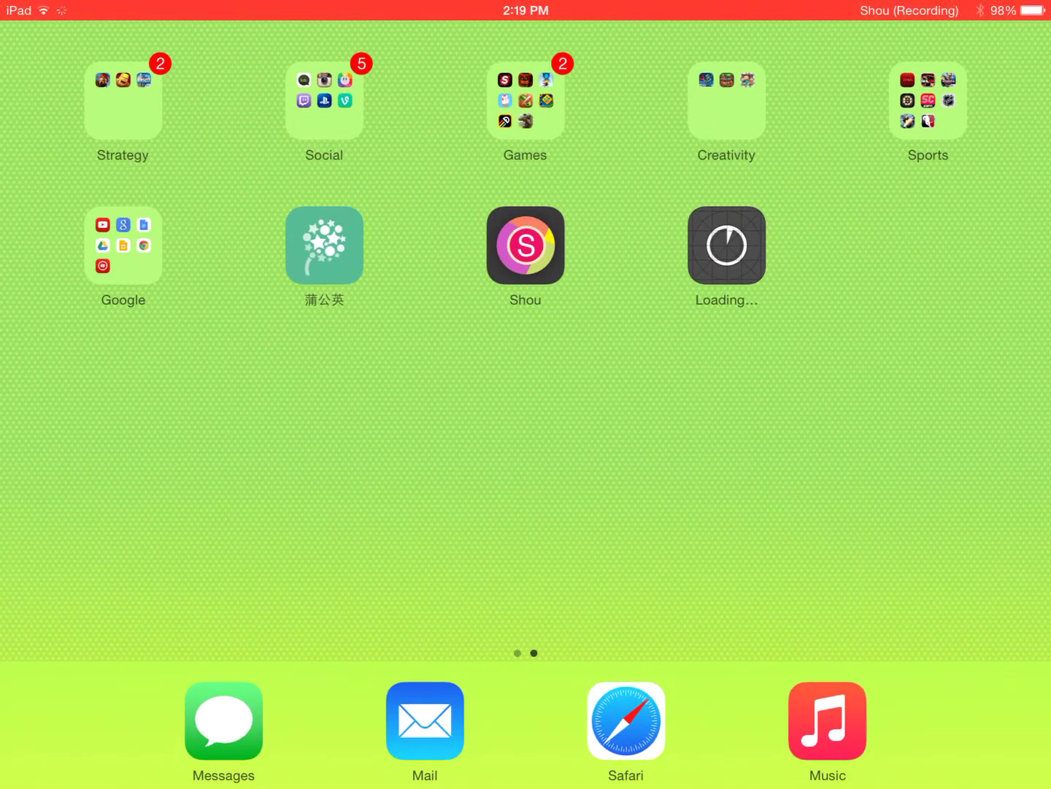
Step: Exit icon editing and launch Shou from the home screen
left_click(526, 245)
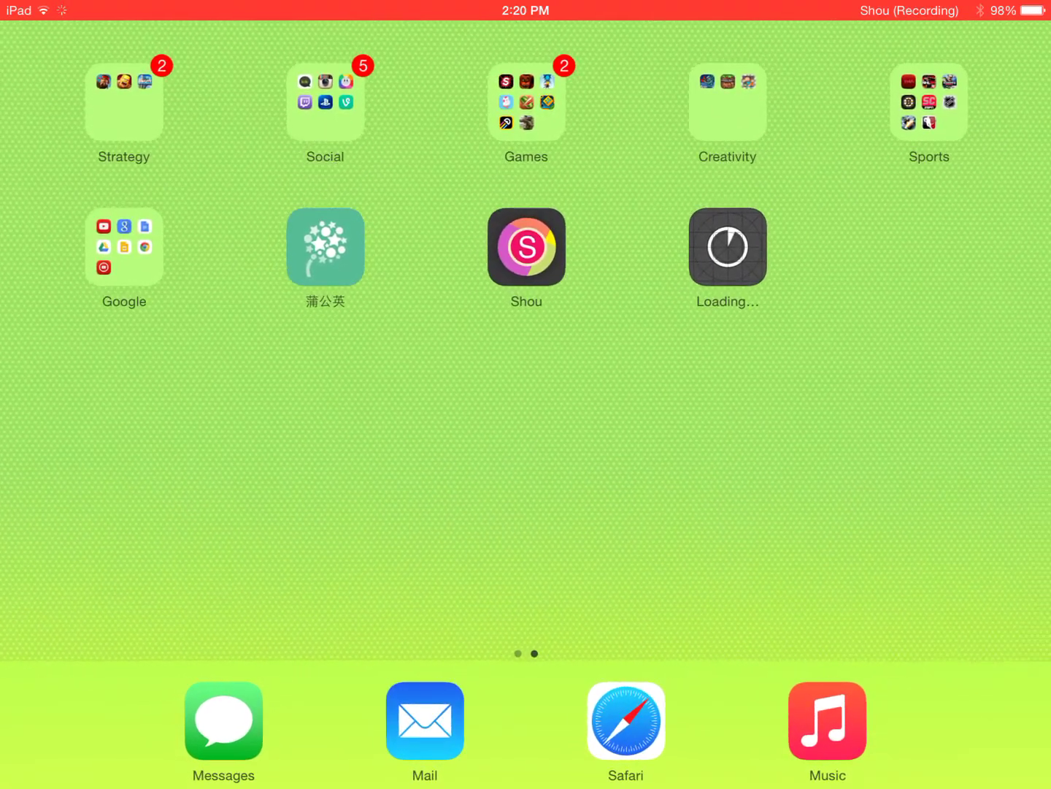
left_click(525, 246)
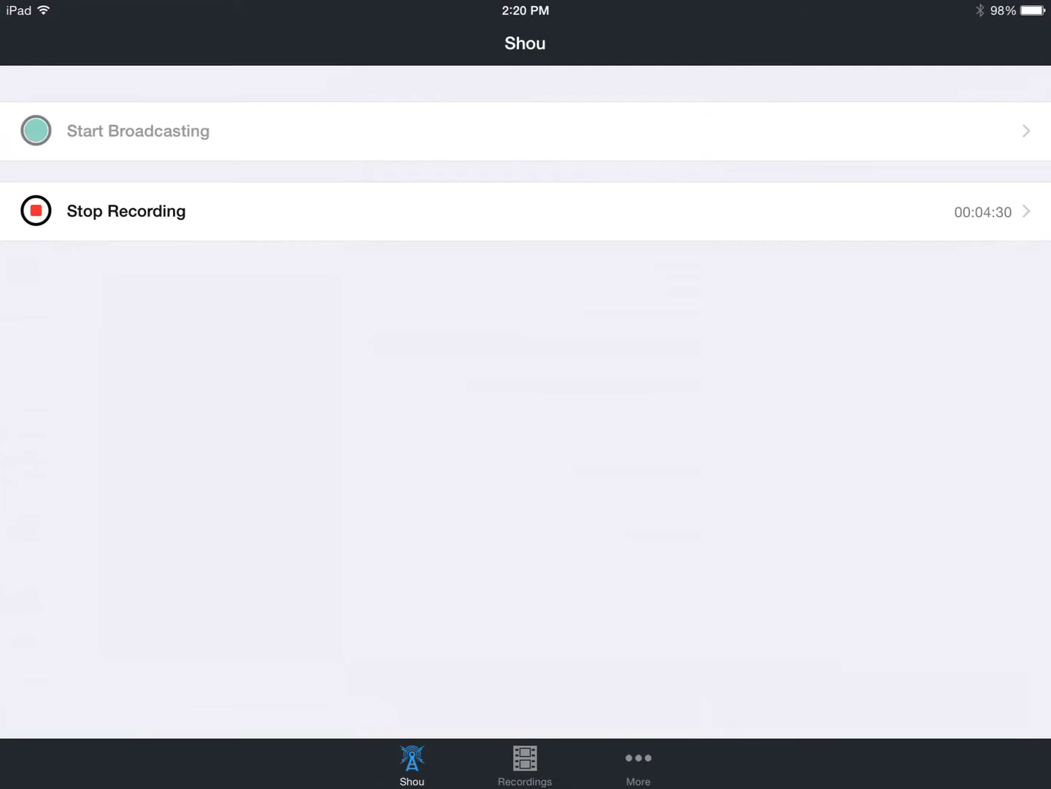
Step: Switch to Shou's Recordings tab, then back to the main Shou tab
left_click(524, 764)
left_click(411, 764)
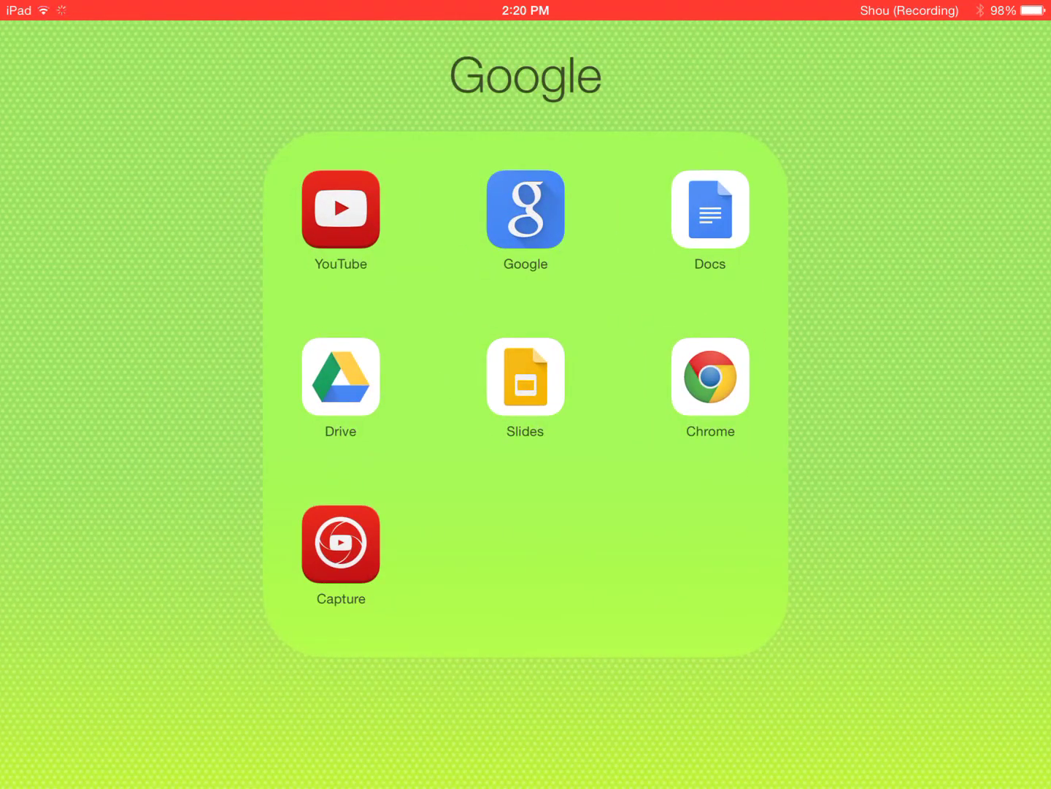
Step: Launch YouTube and show the Clashing Kyle channel's Videos list
left_click(341, 209)
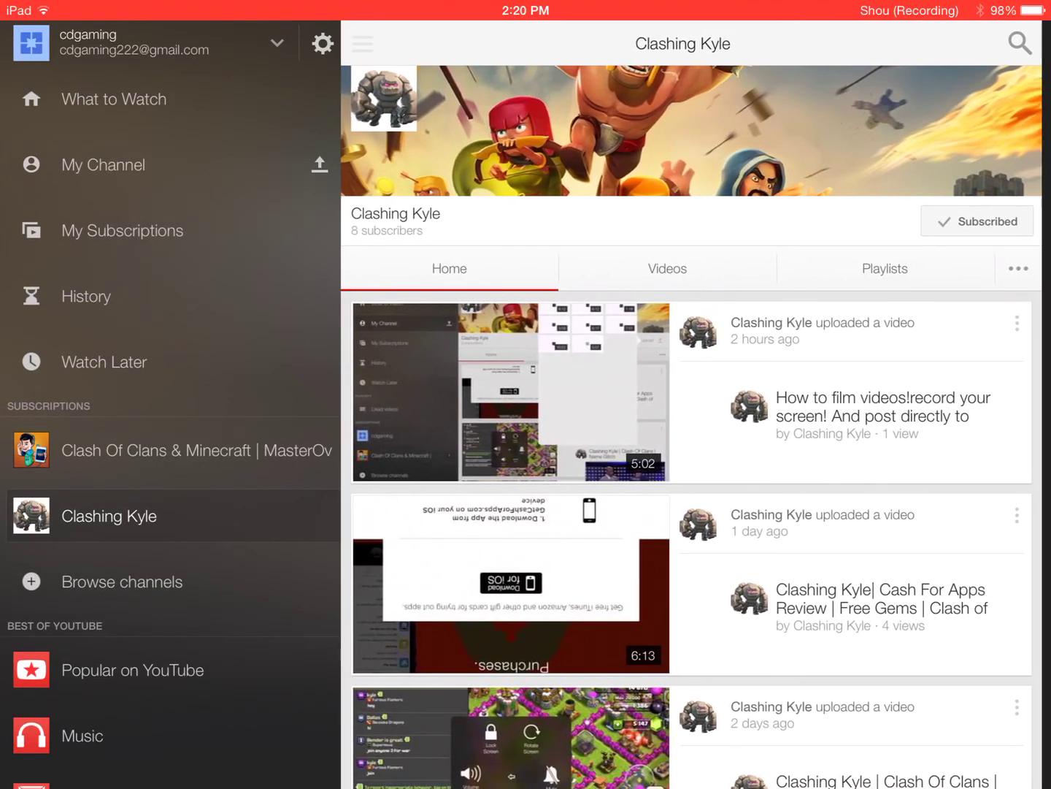
scroll(701, 427, "down", 15)
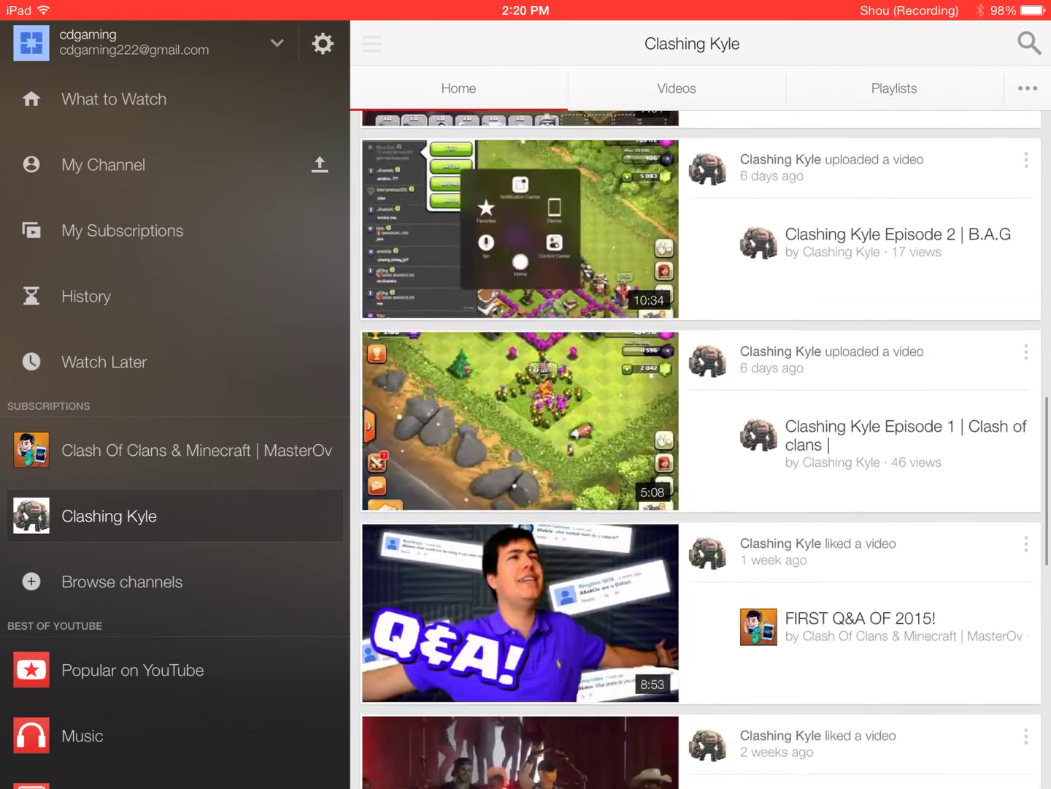
scroll(701, 492, "down", 5)
scroll(701, 493, "up", 10)
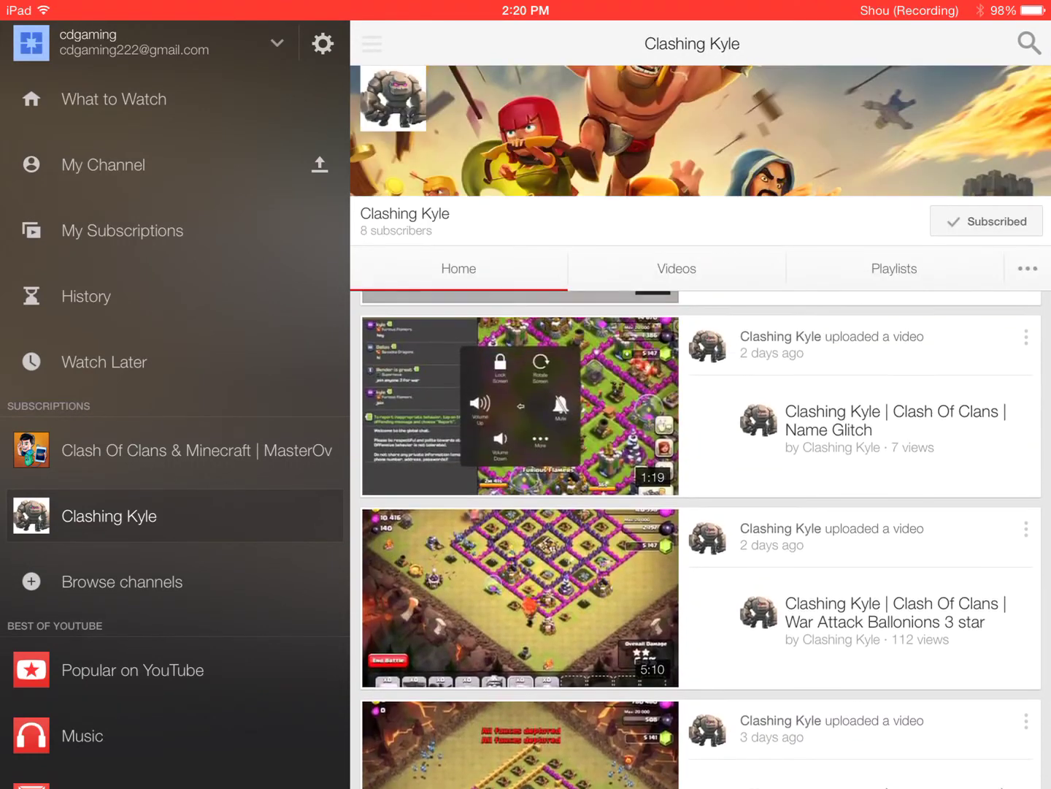
left_click(675, 267)
scroll(701, 427, "down", 1)
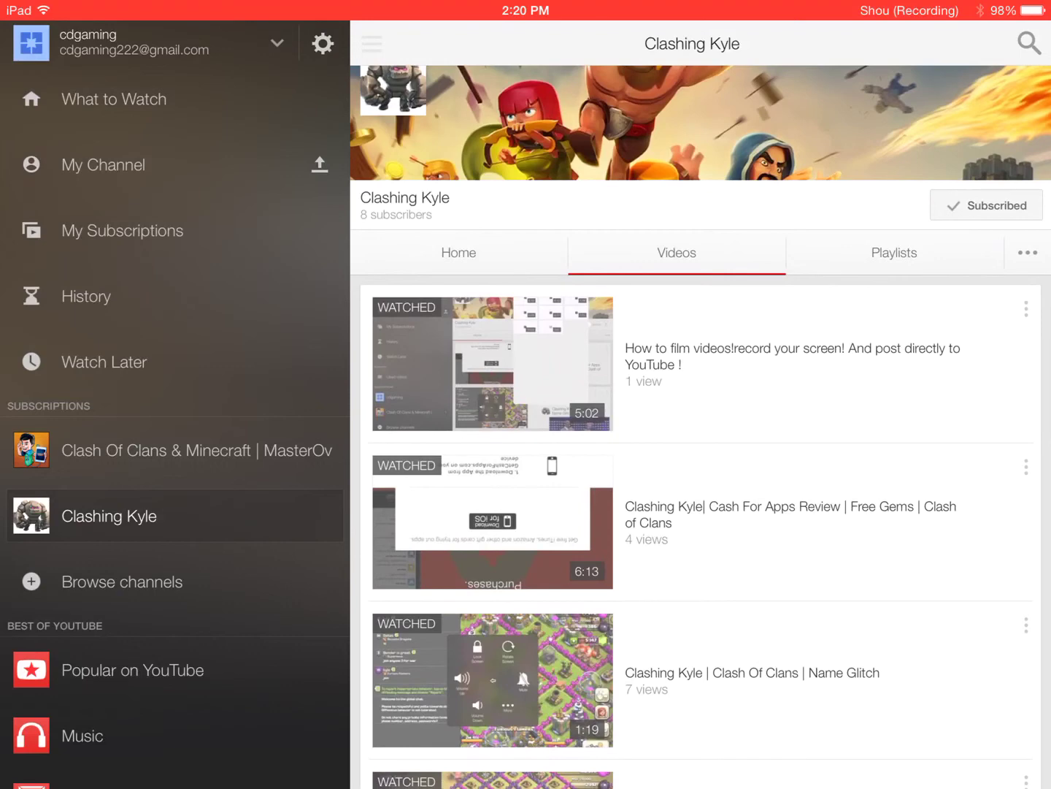
scroll(701, 426, "down", 10)
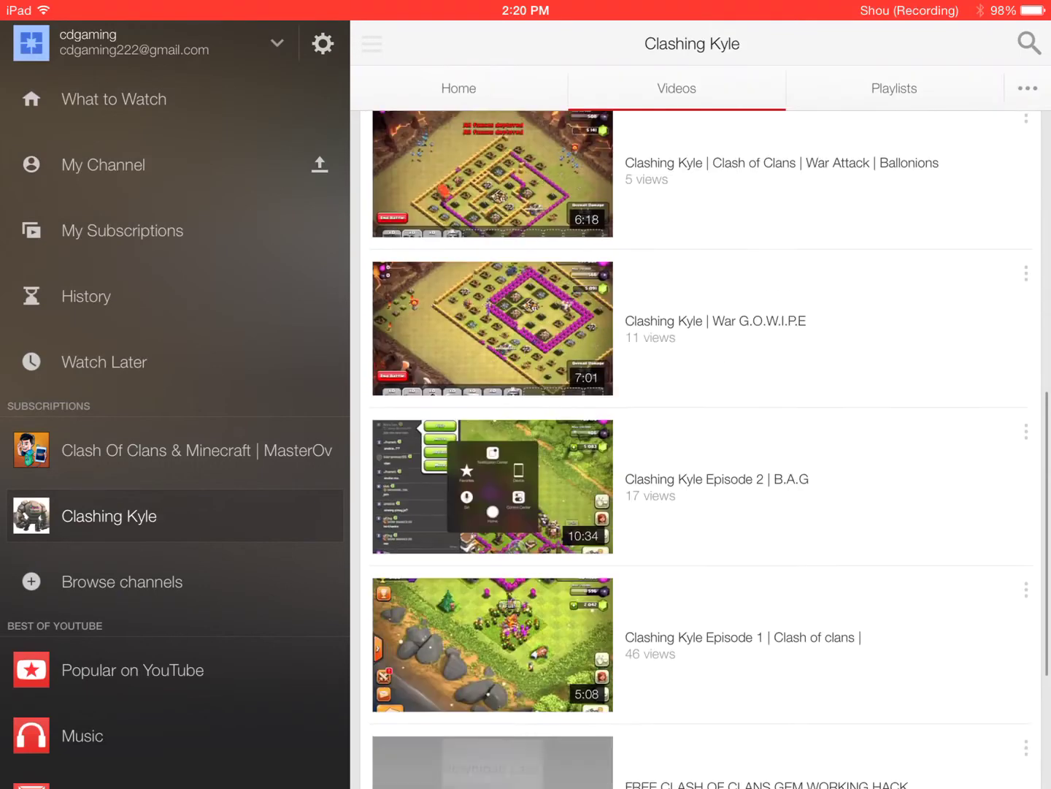
scroll(701, 443, "up", 5)
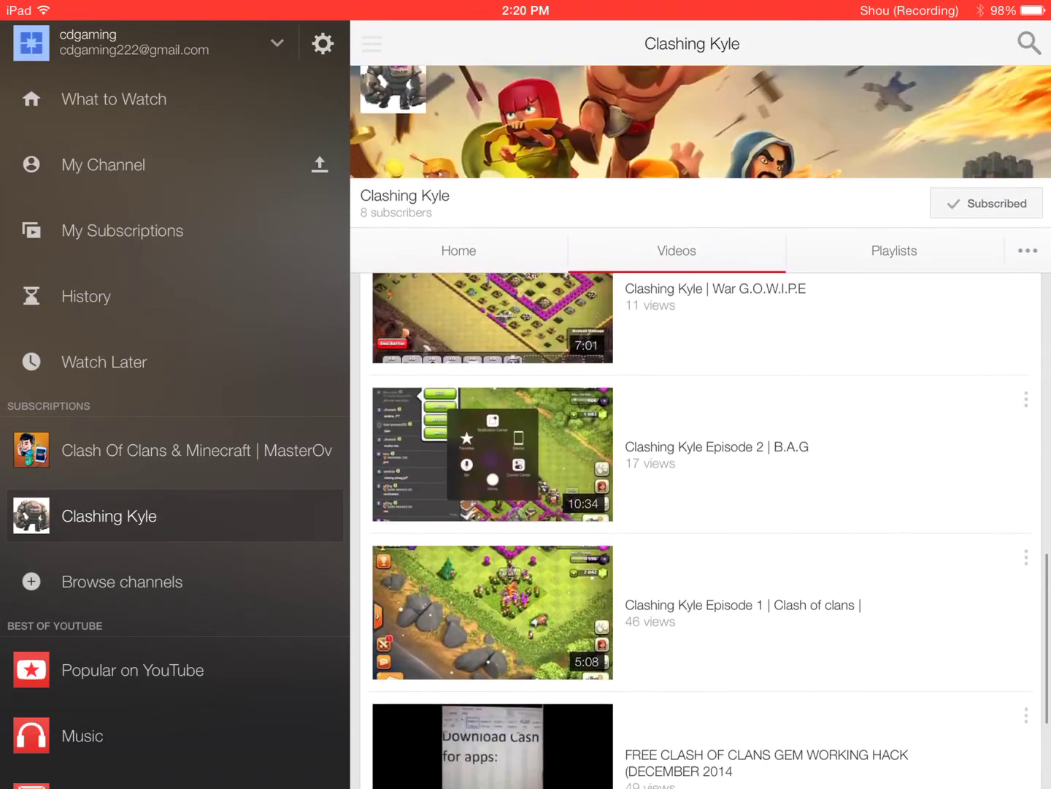
scroll(701, 534, "up", 3)
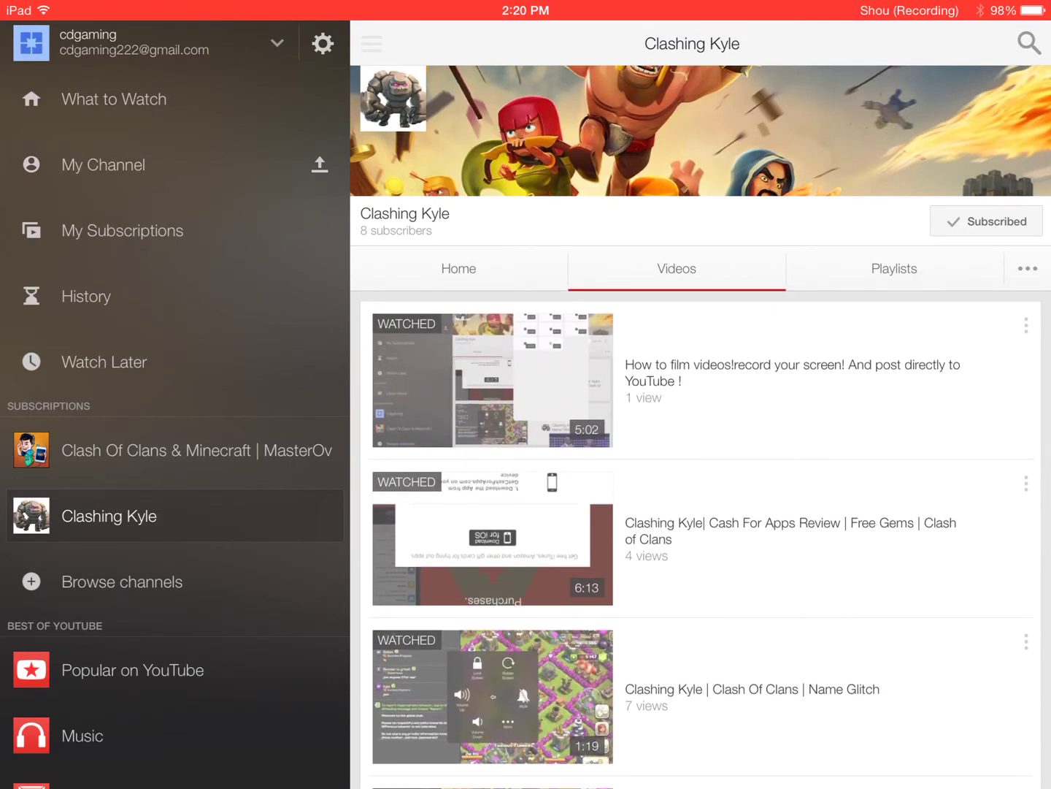
Step: Open the cdgaming channel and bring up the Camera Roll picker with two videos
left_click(102, 164)
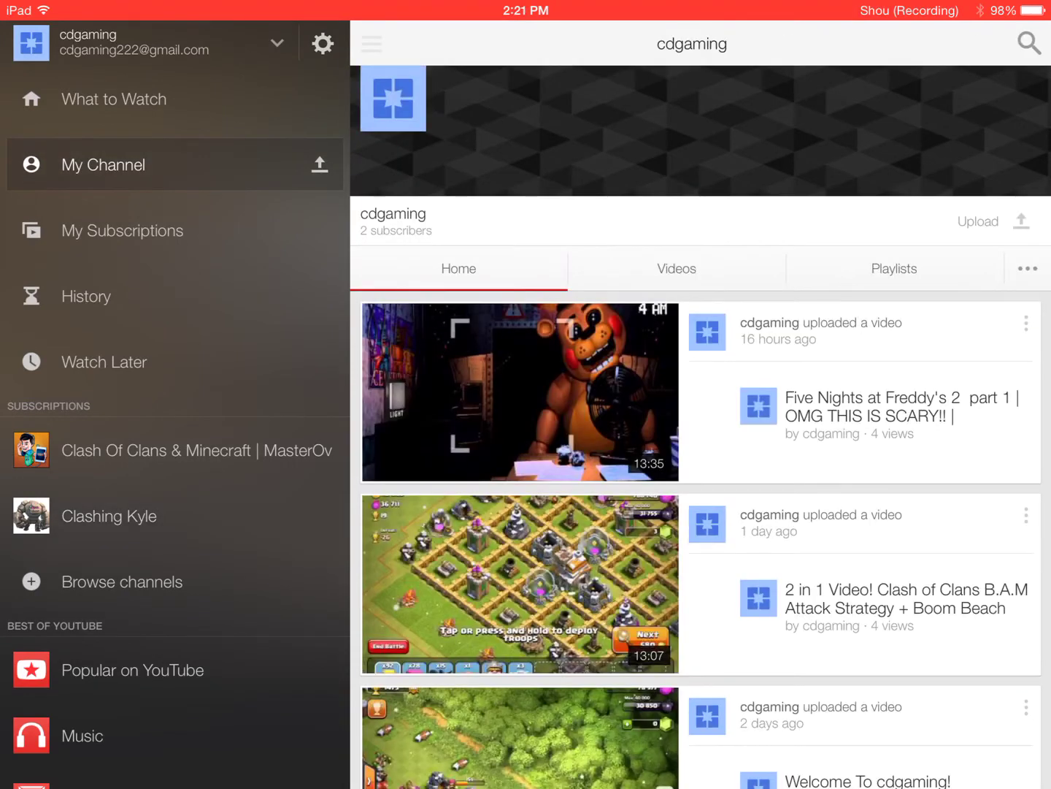
scroll(700, 534, "down", 2)
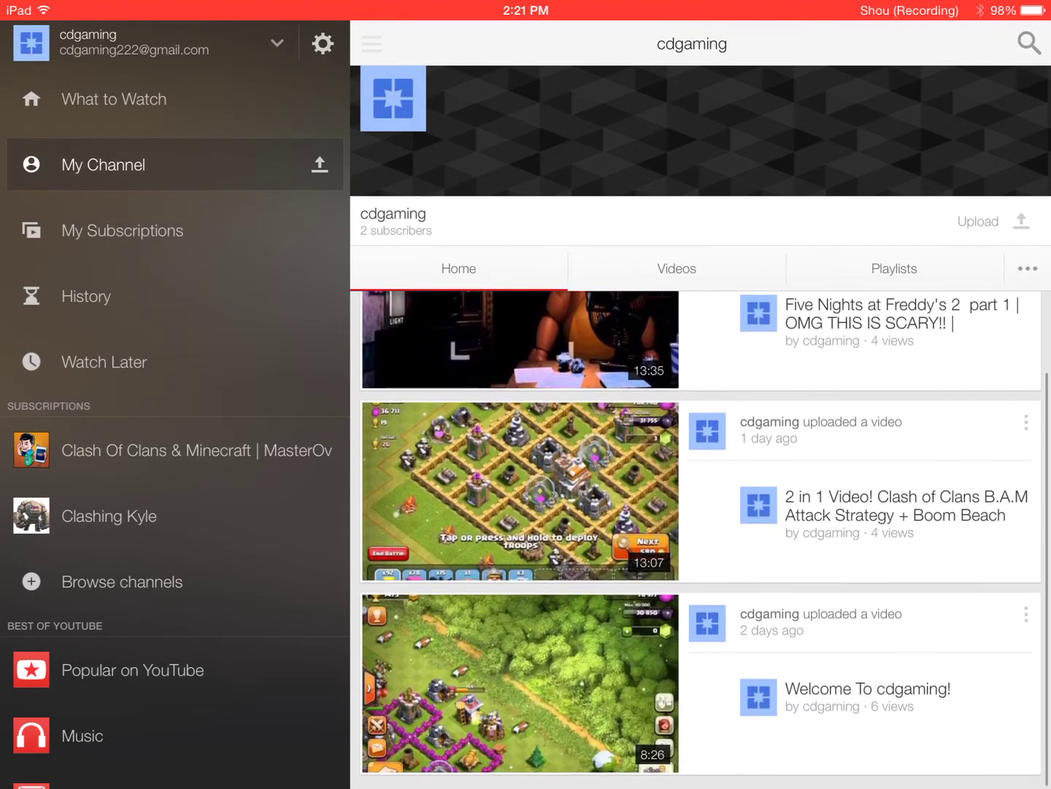
scroll(701, 534, "up", 2)
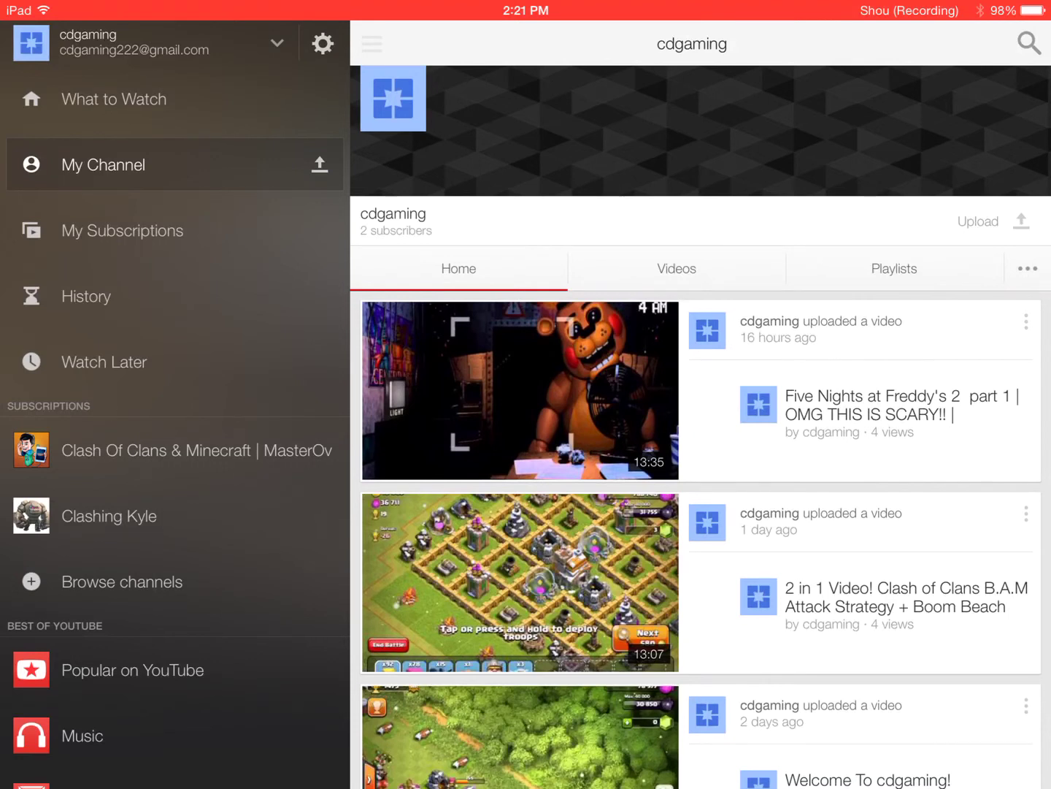
left_click(320, 164)
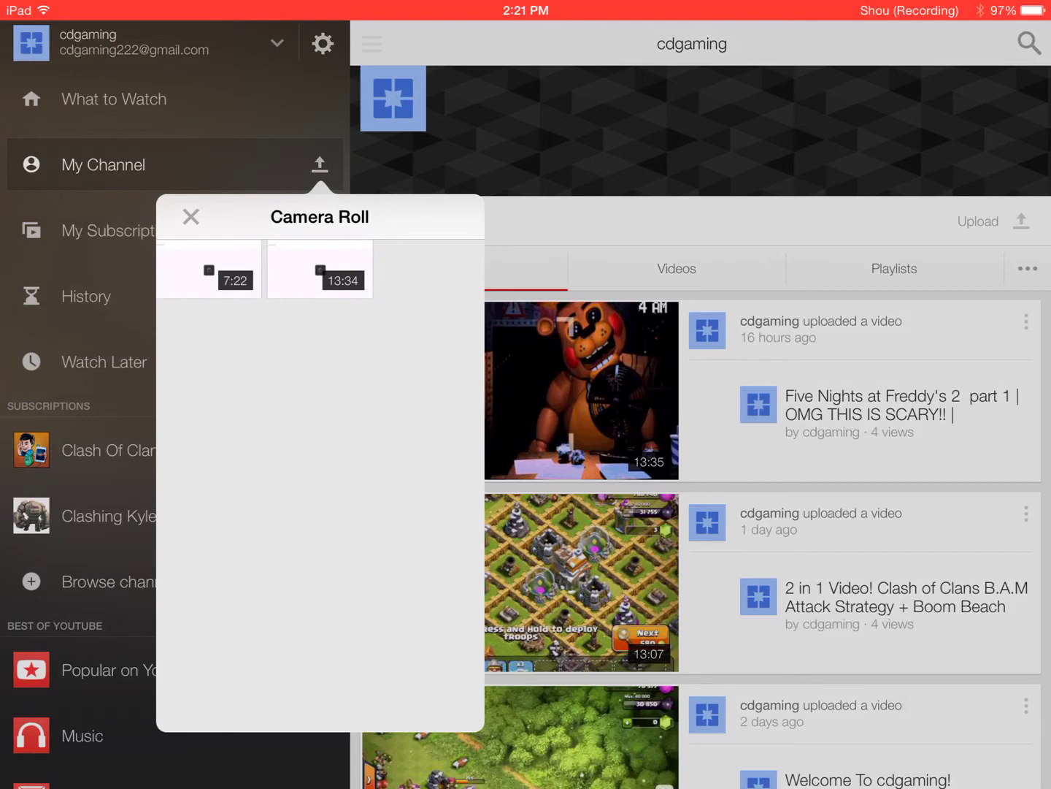
scroll(320, 279, "up", 2)
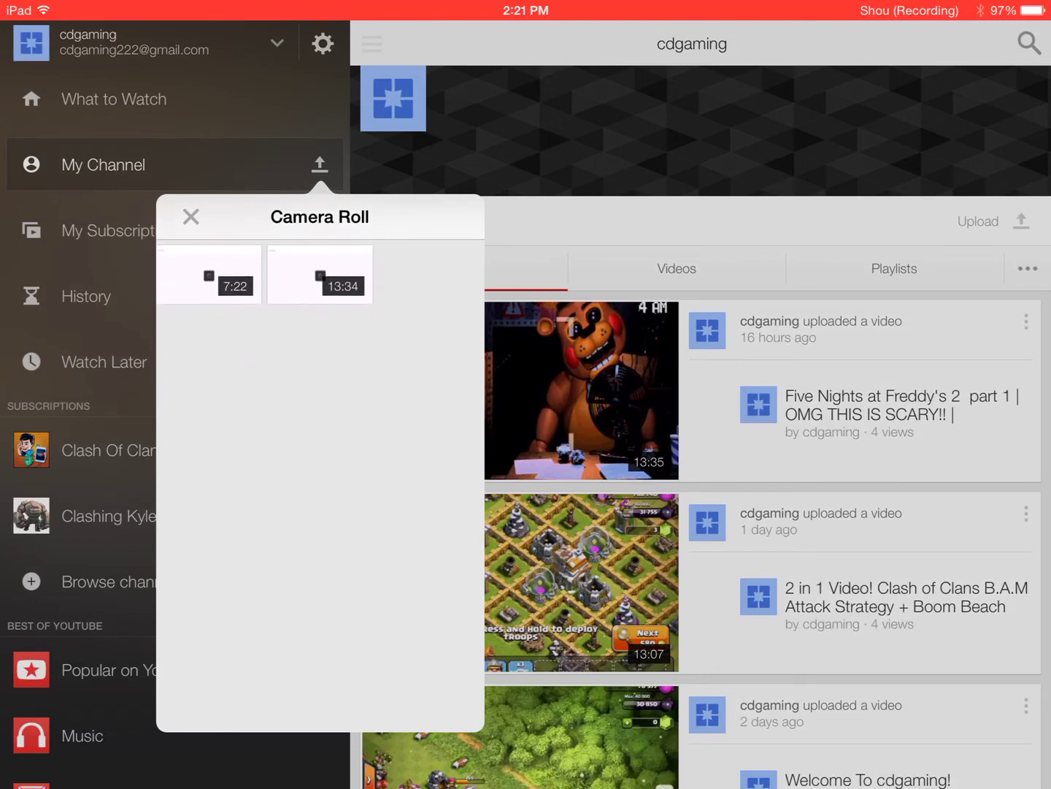